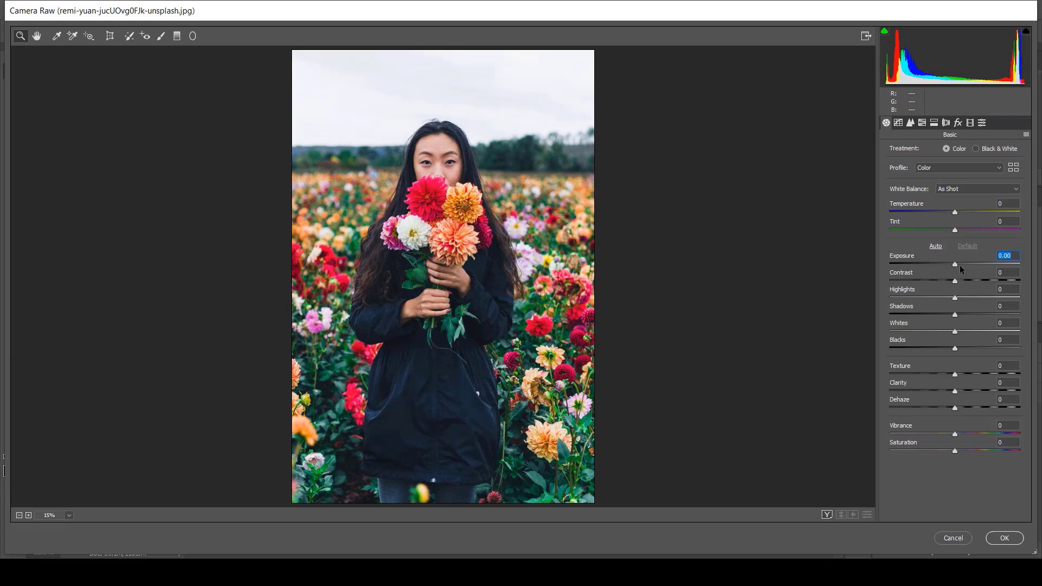
# Set Exposure -0.45, Contrast +14, Highlights -30, Shadows +41, Whites -31 and Blacks +15
pyautogui.moveTo(955, 264); pyautogui.dragTo(948, 267)
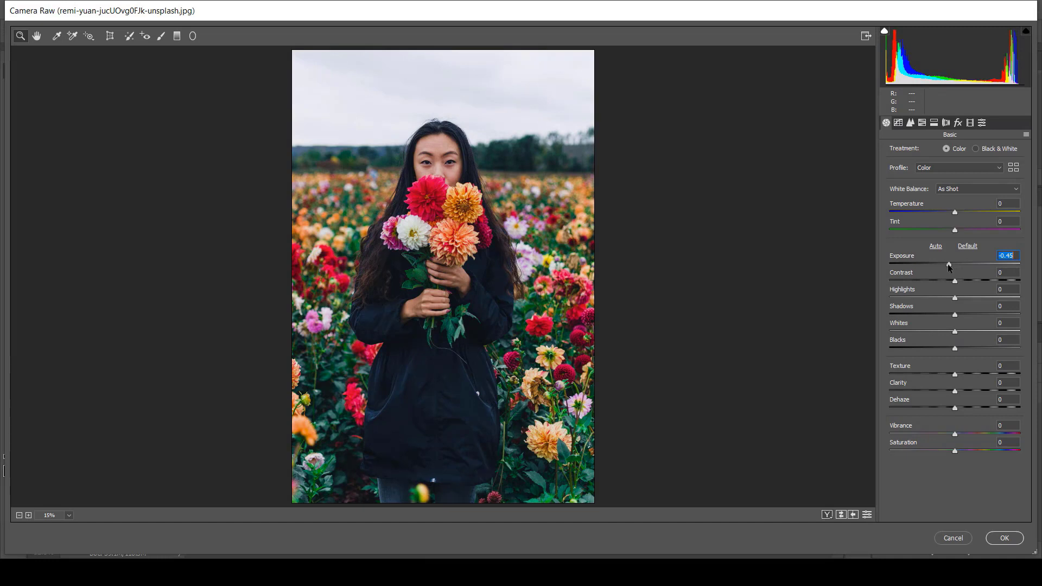
pyautogui.moveTo(956, 282); pyautogui.dragTo(963, 283)
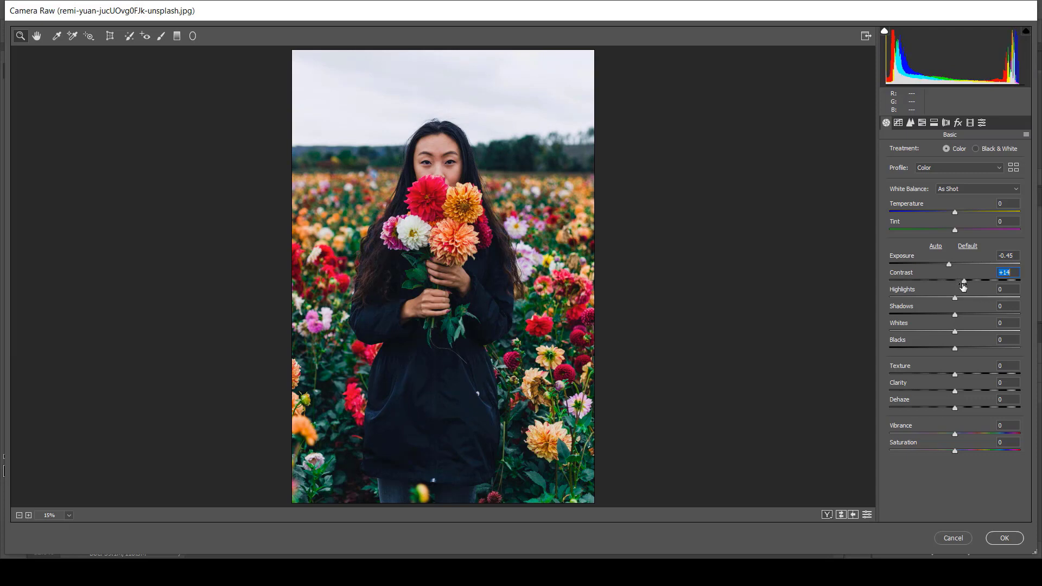
pyautogui.moveTo(955, 298); pyautogui.dragTo(981, 316)
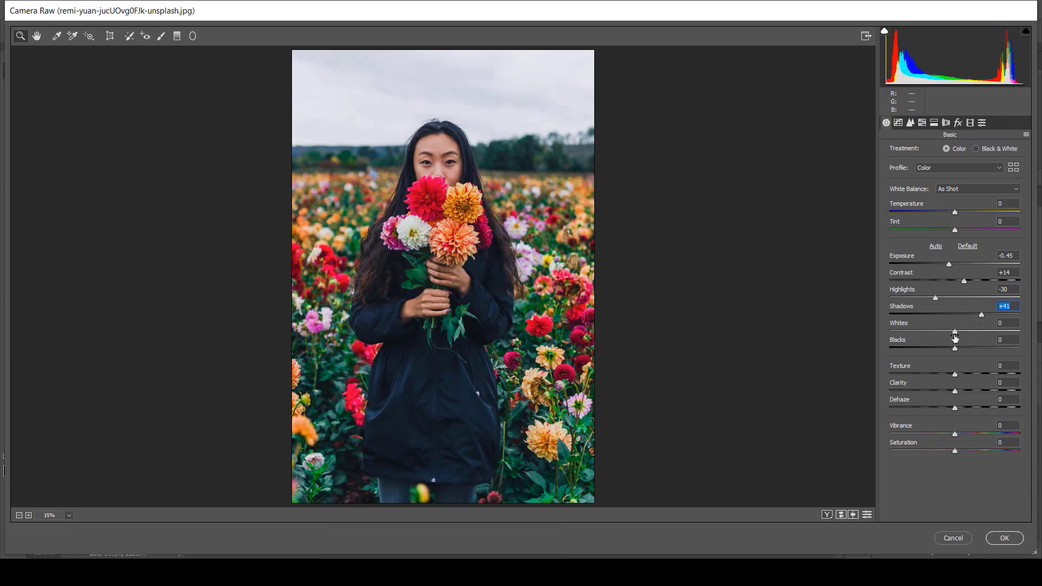
pyautogui.moveTo(954, 347); pyautogui.dragTo(931, 335)
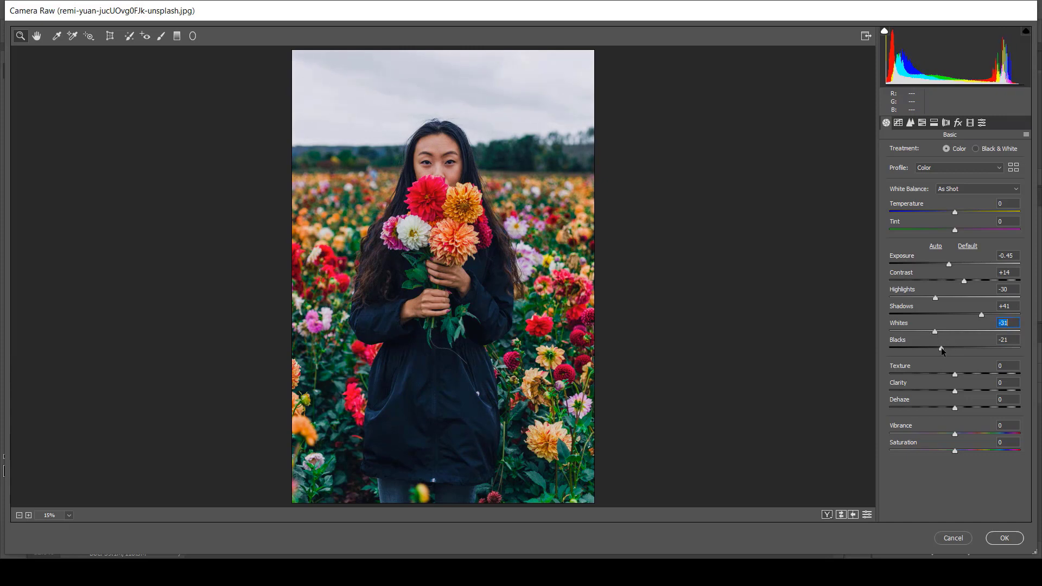
pyautogui.moveTo(942, 348); pyautogui.dragTo(945, 350)
pyautogui.moveTo(948, 350); pyautogui.dragTo(962, 354)
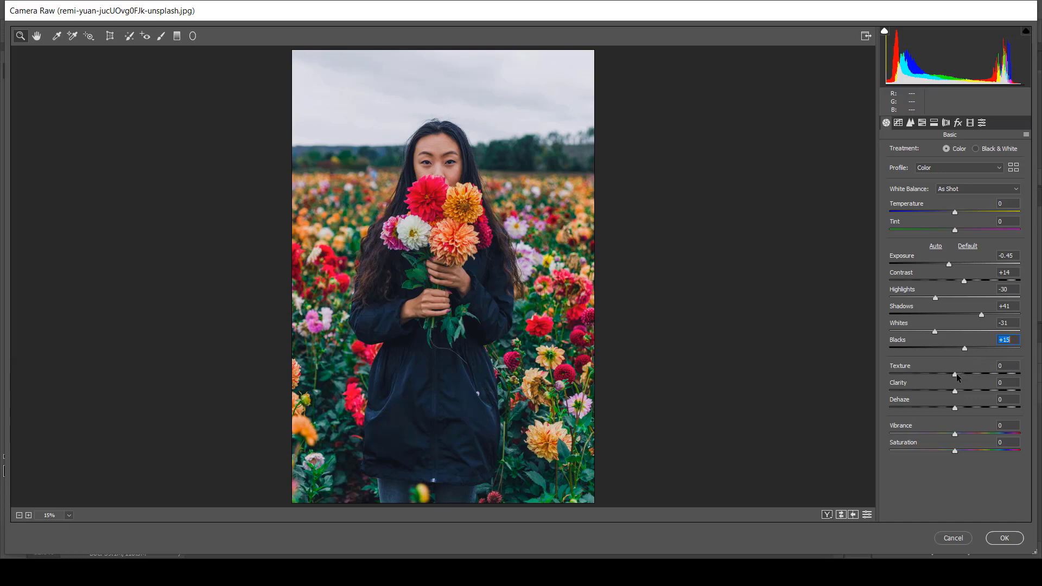
# Add Texture +10 and cut Vibrance to -33 and Saturation to -32
pyautogui.click(955, 374)
pyautogui.moveTo(954, 375); pyautogui.dragTo(961, 375)
pyautogui.moveTo(954, 436); pyautogui.dragTo(930, 454)
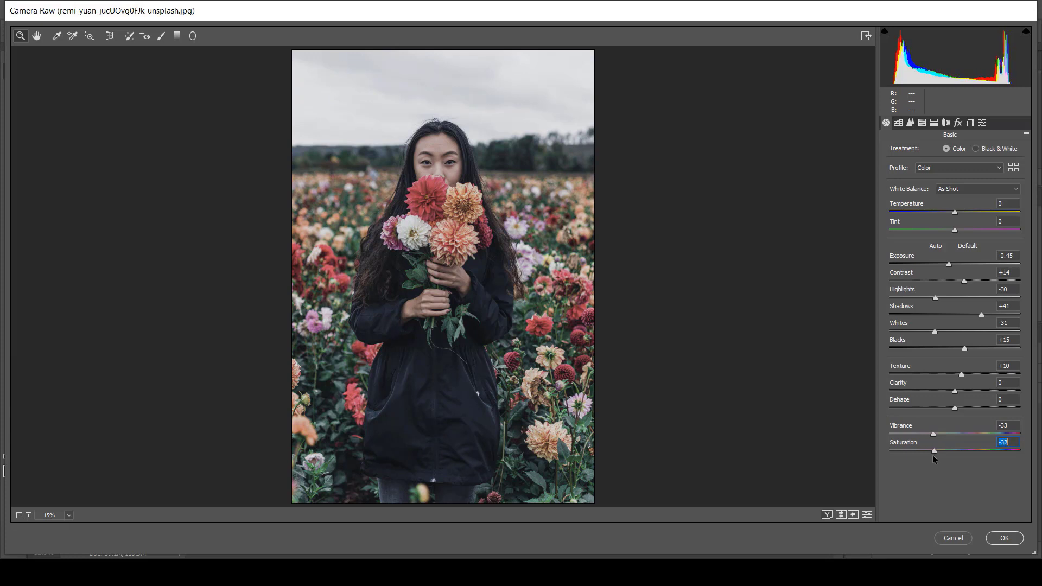
# Set Sharpening Amount 50, Noise Reduction Luminance 50 and Luminance Contrast 50 in the Detail tab
pyautogui.click(922, 122)
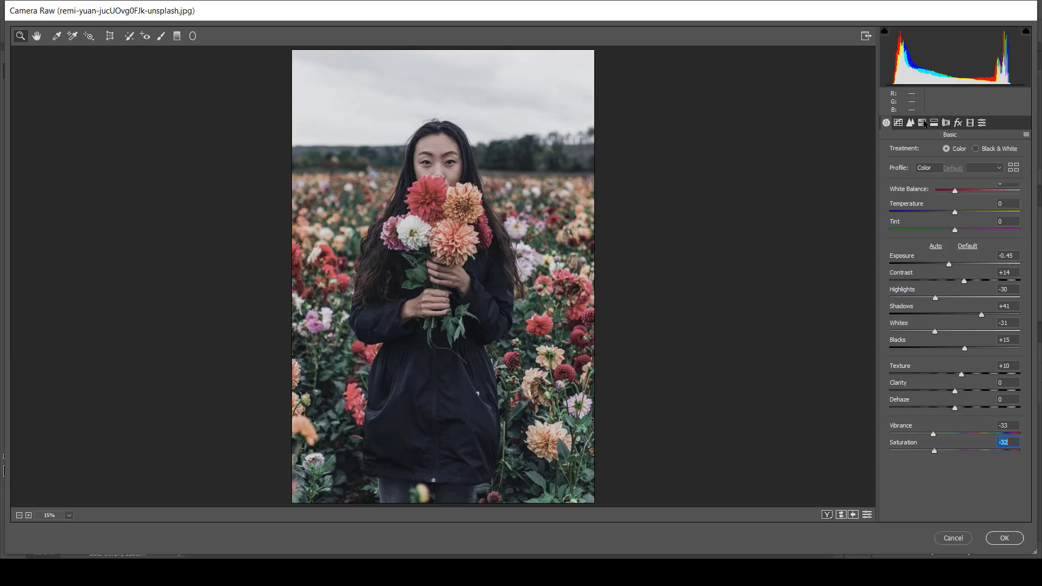
pyautogui.click(911, 122)
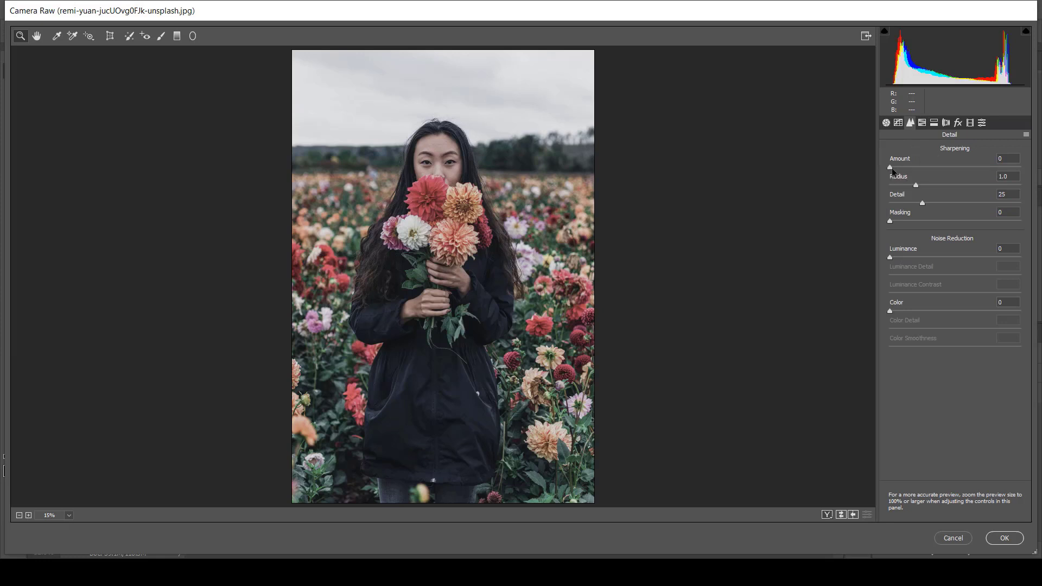
pyautogui.moveTo(890, 168); pyautogui.dragTo(936, 169)
pyautogui.moveTo(891, 256); pyautogui.dragTo(958, 267)
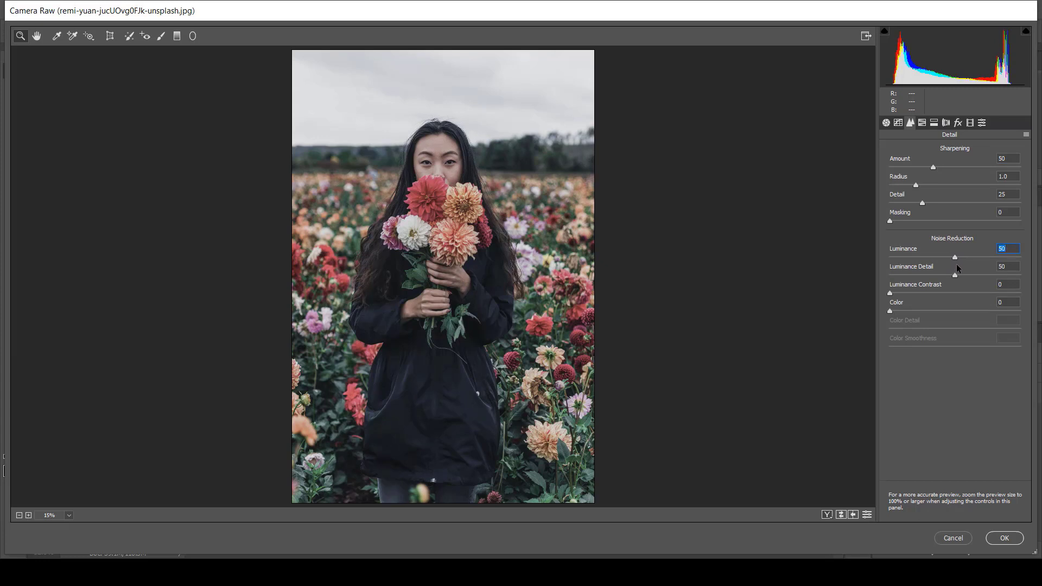
pyautogui.click(892, 296)
pyautogui.moveTo(892, 297); pyautogui.dragTo(958, 305)
pyautogui.click(922, 124)
pyautogui.click(932, 124)
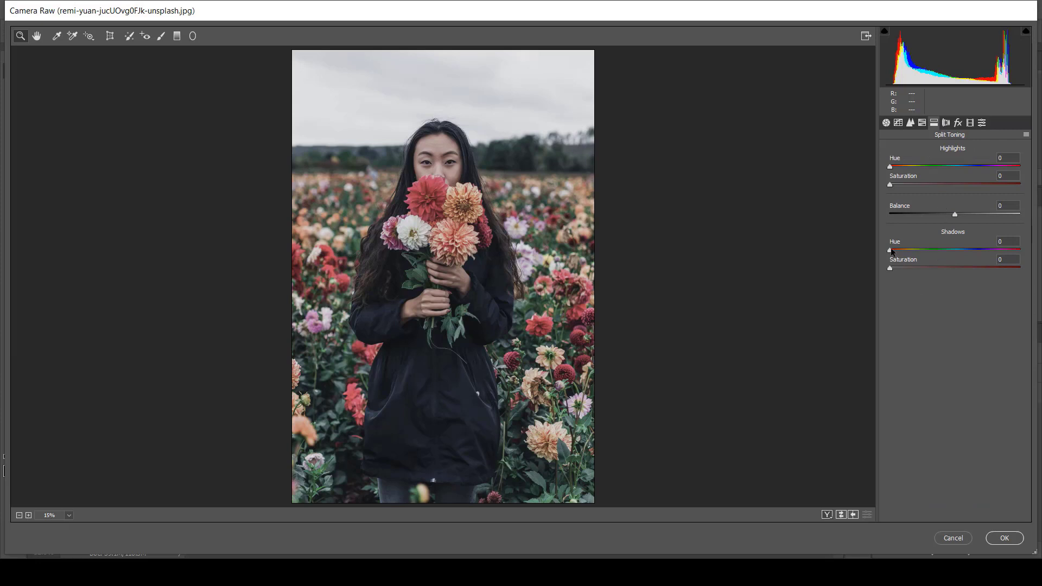
# Tint shadows with Hue 51, Saturation 10, and add a -18 post-crop vignette
pyautogui.moveTo(891, 248); pyautogui.dragTo(915, 257)
pyautogui.moveTo(909, 259); pyautogui.dragTo(901, 270)
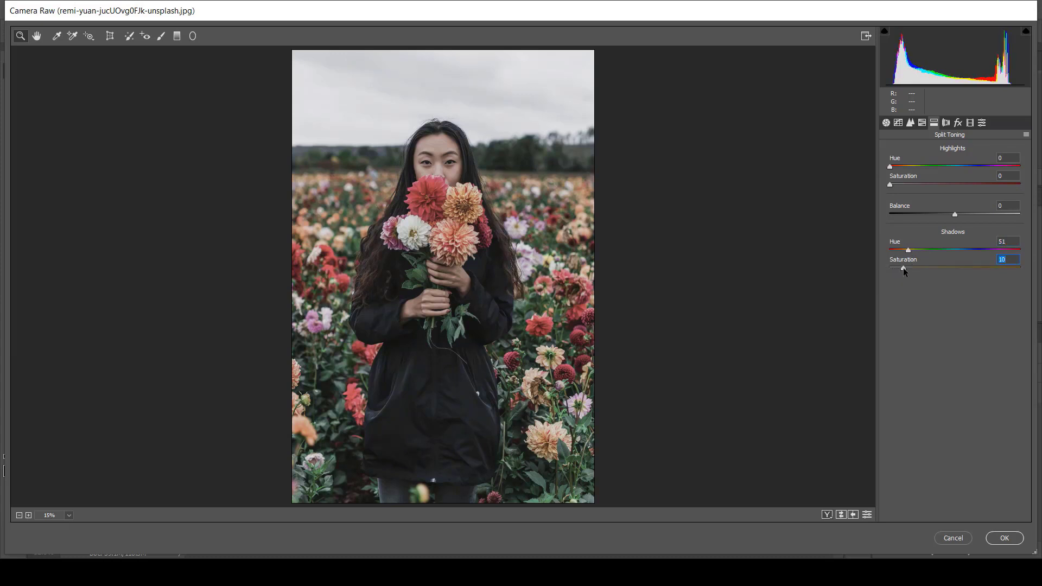
pyautogui.click(957, 123)
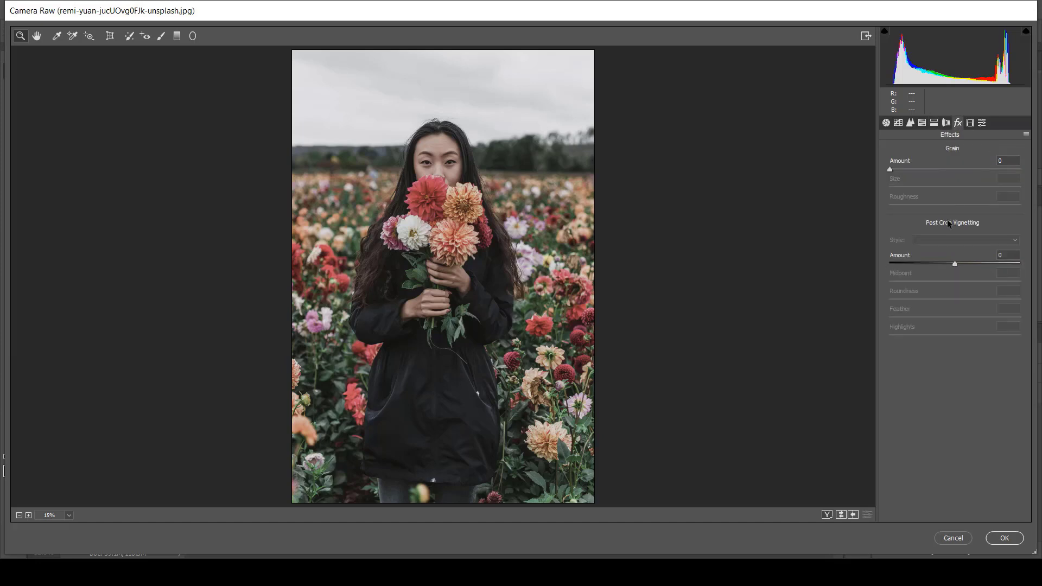
pyautogui.moveTo(955, 263); pyautogui.dragTo(942, 265)
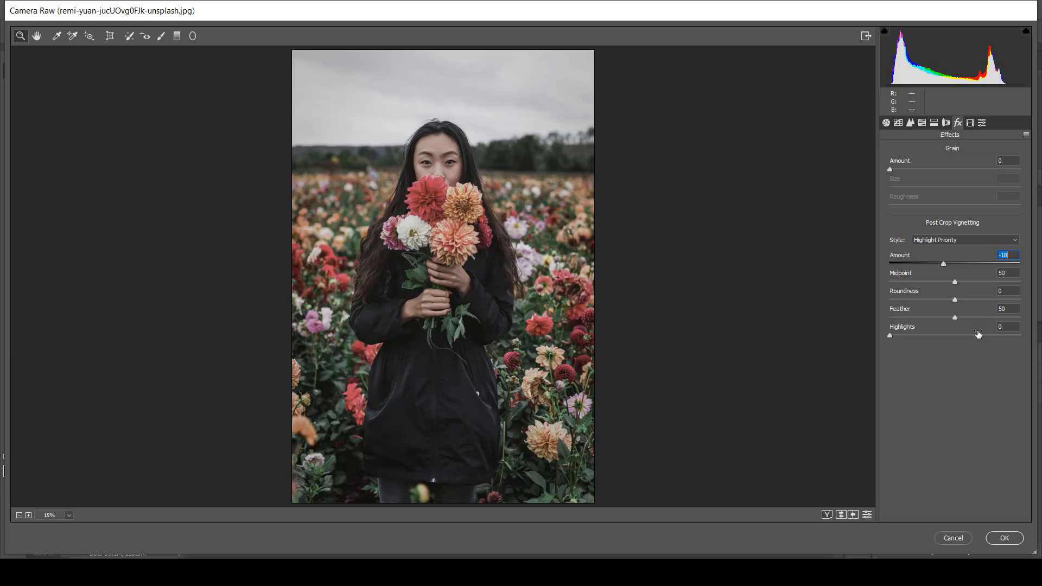
pyautogui.click(969, 123)
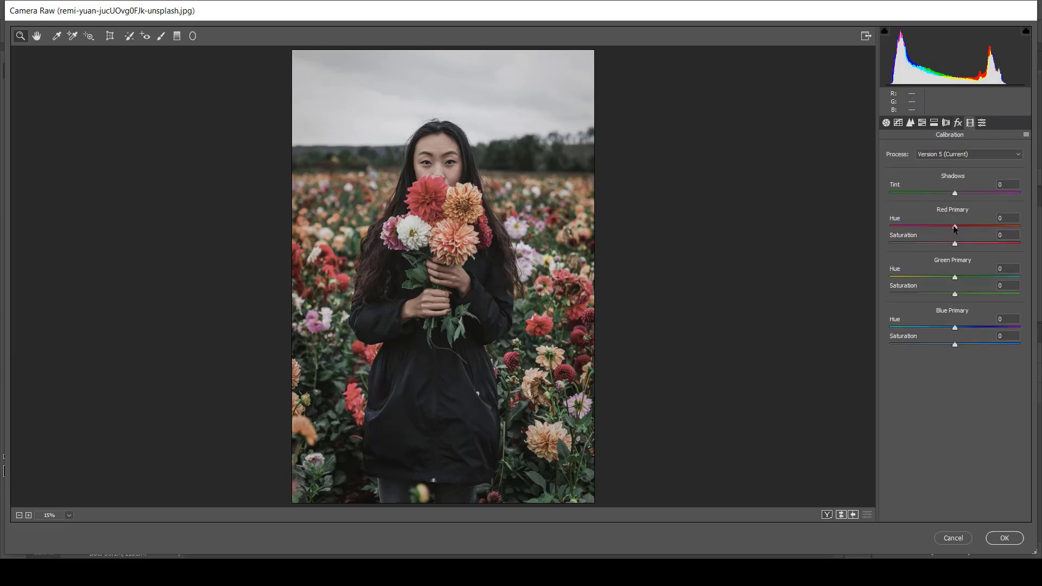
# Set Red Primary Hue +45 and Saturation +27, Green Primary Hue +33, Blue Primary Hue -12
pyautogui.moveTo(955, 227); pyautogui.dragTo(972, 246)
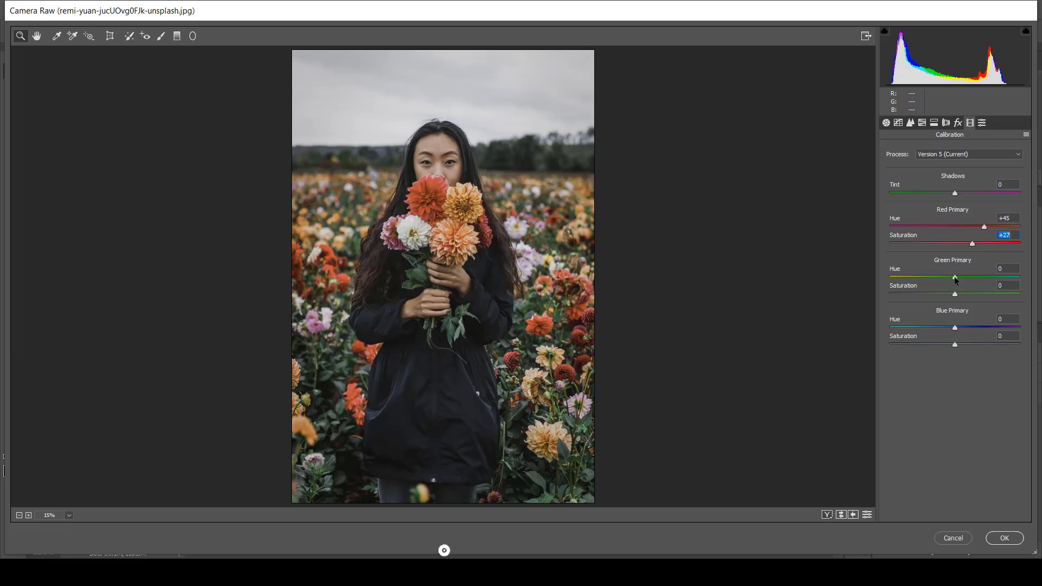
pyautogui.moveTo(954, 277); pyautogui.dragTo(976, 278)
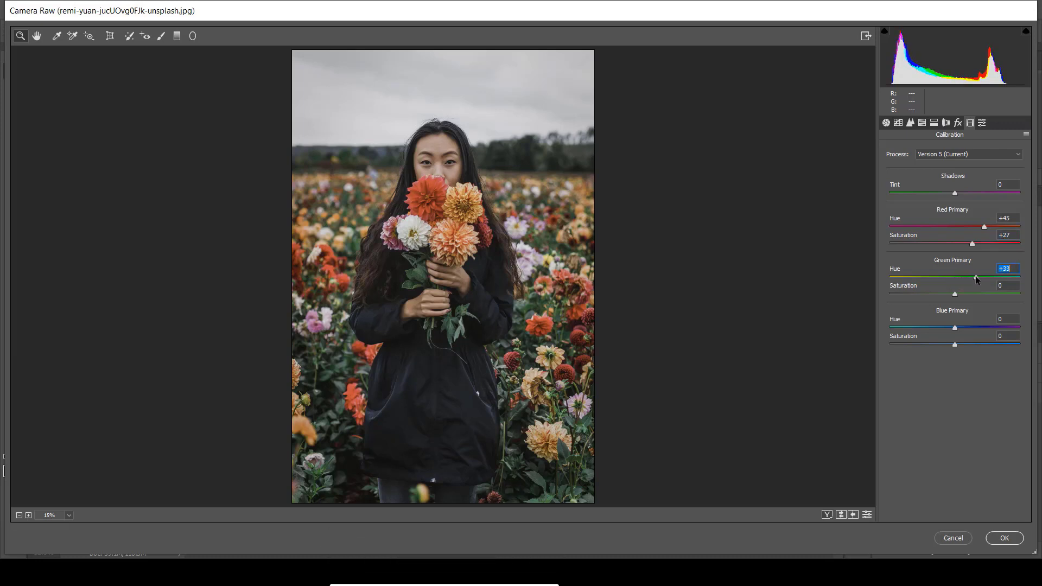
pyautogui.moveTo(955, 328); pyautogui.dragTo(947, 329)
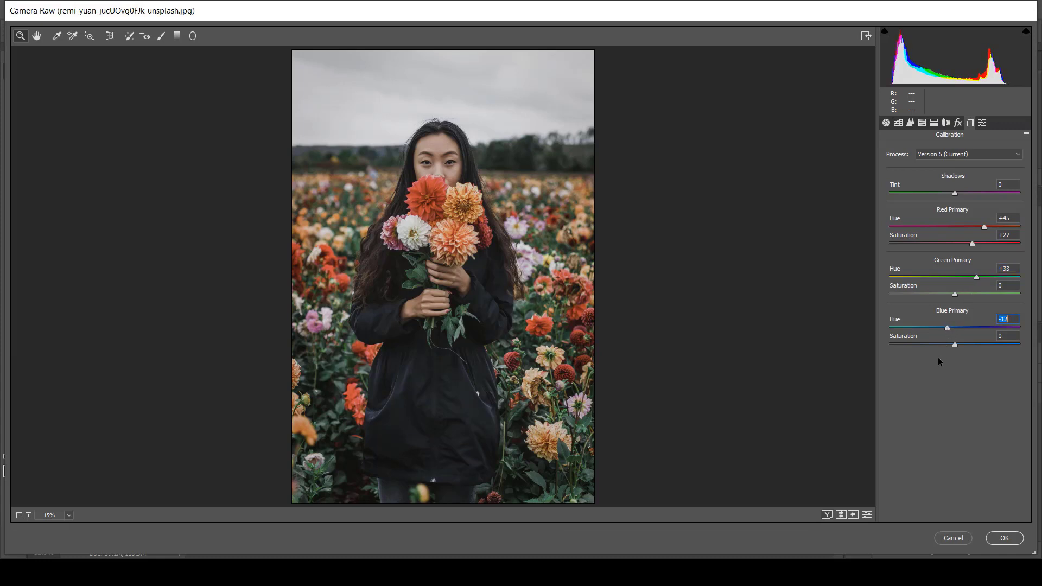
pyautogui.click(922, 122)
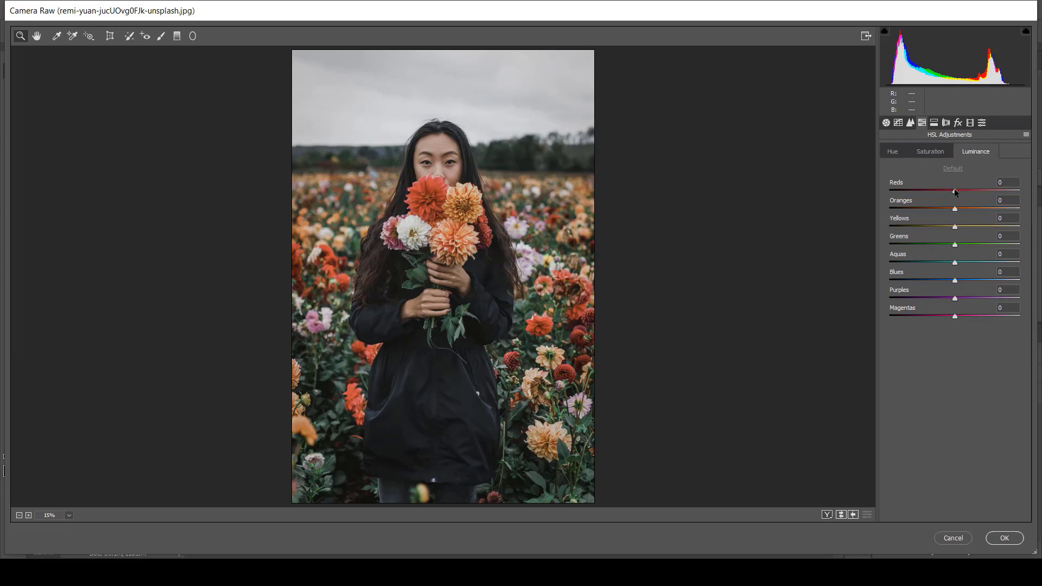
# Set HSL luminance Reds -6, Oranges -12, Greens +3, Aquas -6, Blues -4, Magentas -6
pyautogui.moveTo(955, 191); pyautogui.dragTo(958, 245)
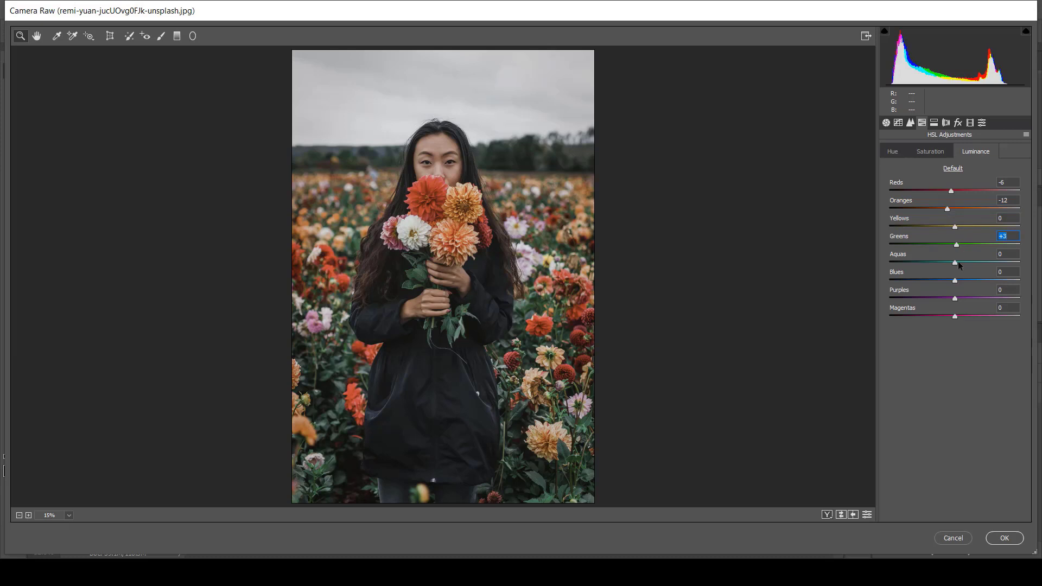
pyautogui.moveTo(955, 264); pyautogui.dragTo(952, 282)
pyautogui.moveTo(955, 318); pyautogui.dragTo(951, 322)
# Set HSL saturation Reds -4, Oranges +18, Yellows -29, Greens -72, Aquas -30, Blues -18, Purples -24, Magentas +13
pyautogui.click(934, 151)
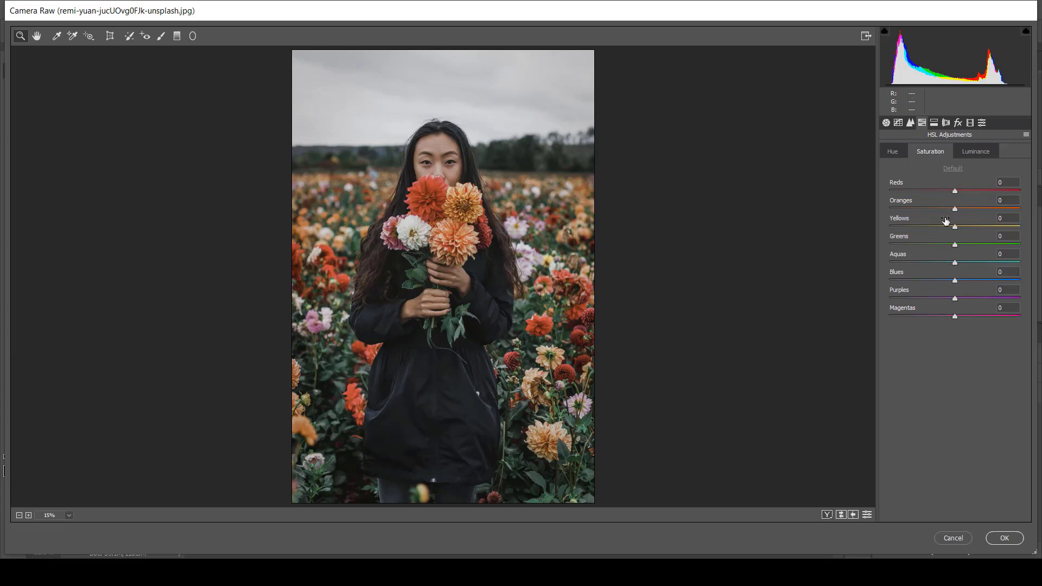
pyautogui.moveTo(955, 191); pyautogui.dragTo(966, 213)
pyautogui.moveTo(954, 228); pyautogui.dragTo(938, 233)
pyautogui.moveTo(954, 248); pyautogui.dragTo(947, 247)
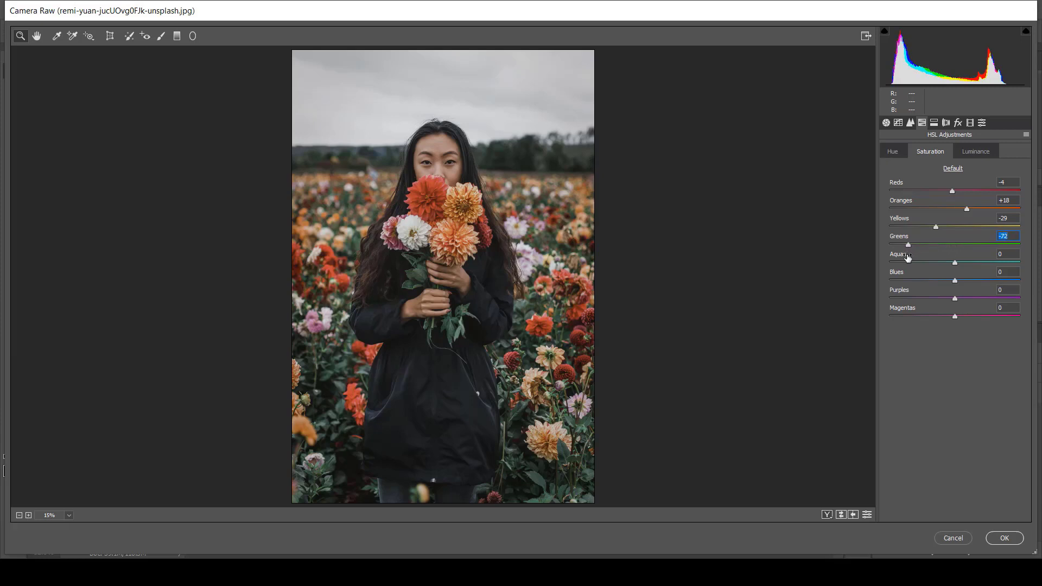
pyautogui.moveTo(951, 268)
pyautogui.mouseDown()
pyautogui.moveTo(935, 273)
pyautogui.moveTo(945, 281)
pyautogui.mouseUp()
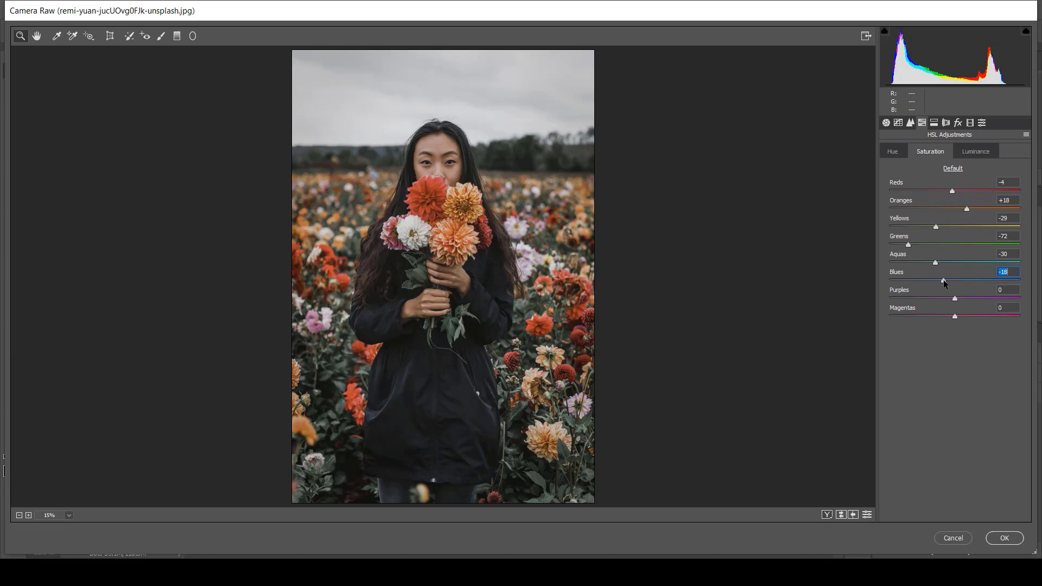
pyautogui.moveTo(956, 298)
pyautogui.mouseDown()
pyautogui.moveTo(937, 302)
pyautogui.moveTo(963, 317)
pyautogui.mouseUp()
# Set HSL luminance Reds to 0, Oranges to -10 and Greens to -5
pyautogui.click(965, 153)
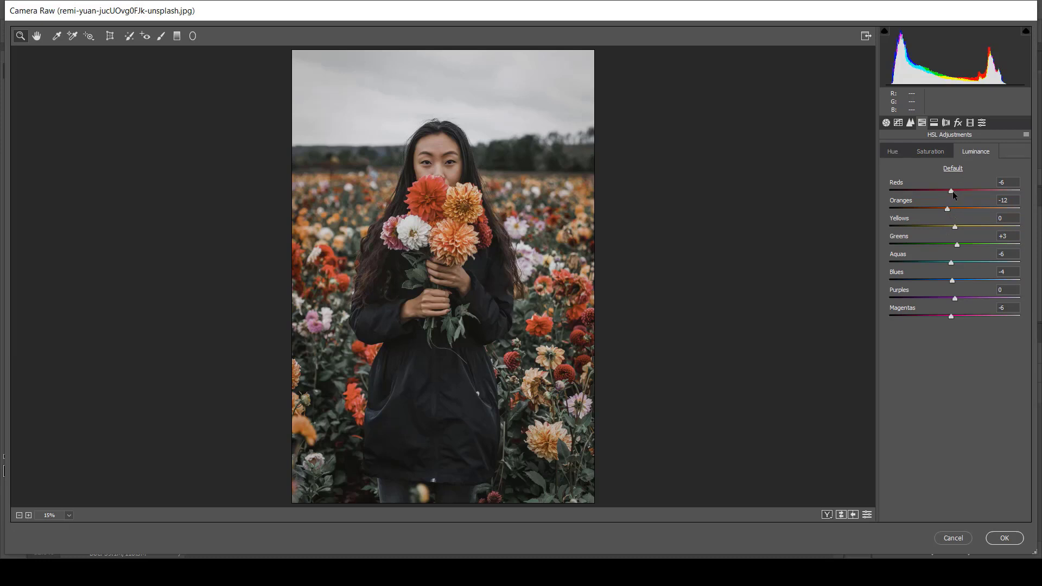
pyautogui.click(952, 191)
pyautogui.press('Up')
pyautogui.press('Up')
pyautogui.press('Up')
pyautogui.click(948, 209)
pyautogui.press('Down')
pyautogui.press('Down')
pyautogui.press('Up')
pyautogui.click(957, 245)
pyautogui.moveTo(956, 245); pyautogui.dragTo(951, 246)
# Set Aquas luminance to 0, Blues -13, Purples -5 and Magentas +8
pyautogui.click(954, 263)
pyautogui.click(954, 264)
pyautogui.moveTo(952, 282); pyautogui.dragTo(945, 282)
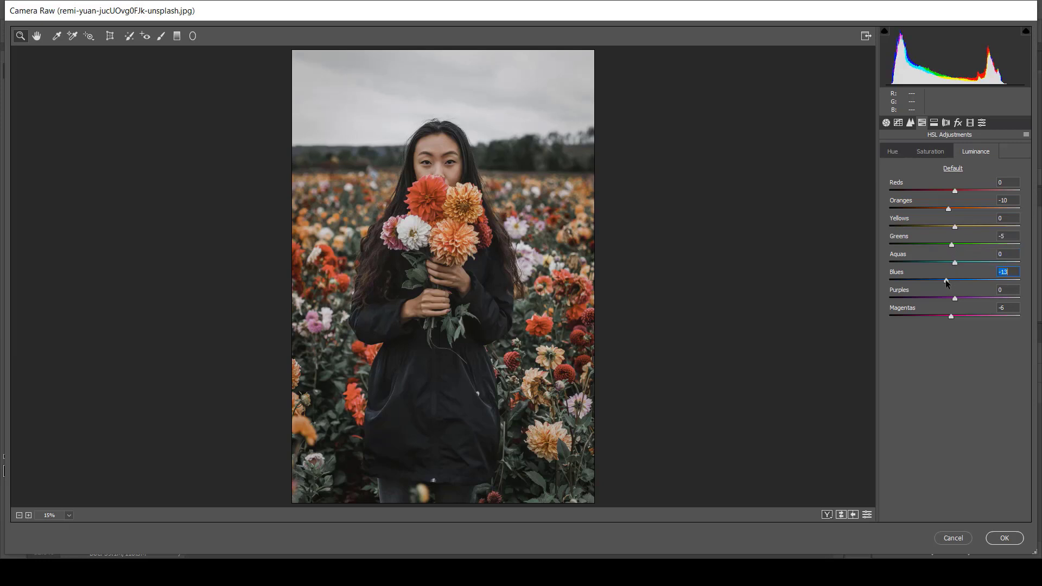
pyautogui.click(953, 299)
pyautogui.moveTo(952, 299); pyautogui.dragTo(957, 317)
pyautogui.click(952, 315)
# Lift the point curve's black point, lower the white point, and add a point at 49/50
pyautogui.click(898, 123)
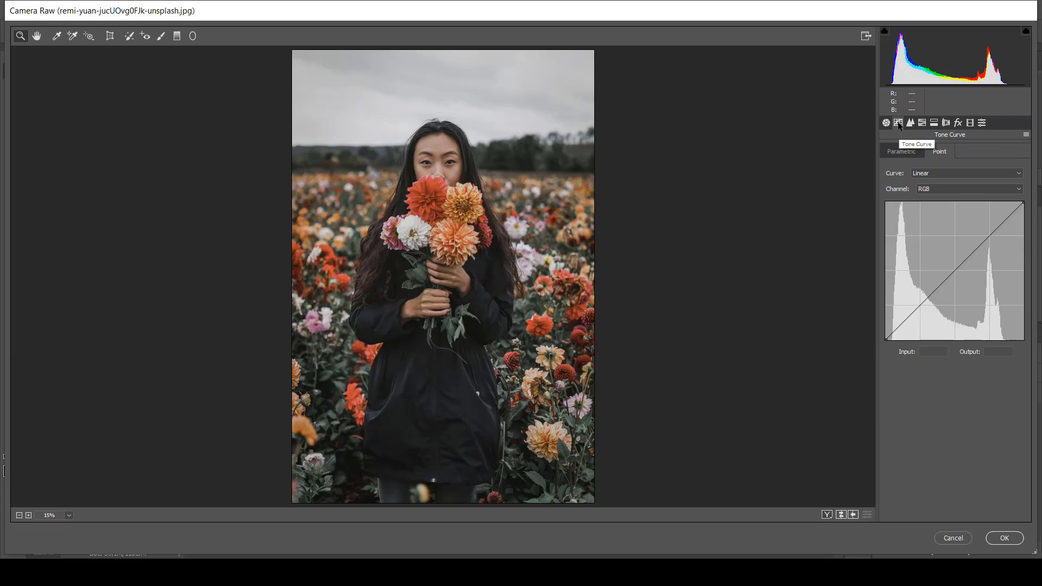
pyautogui.moveTo(884, 340)
pyautogui.mouseDown()
pyautogui.moveTo(881, 327)
pyautogui.moveTo(912, 311)
pyautogui.moveTo(884, 324)
pyautogui.mouseUp()
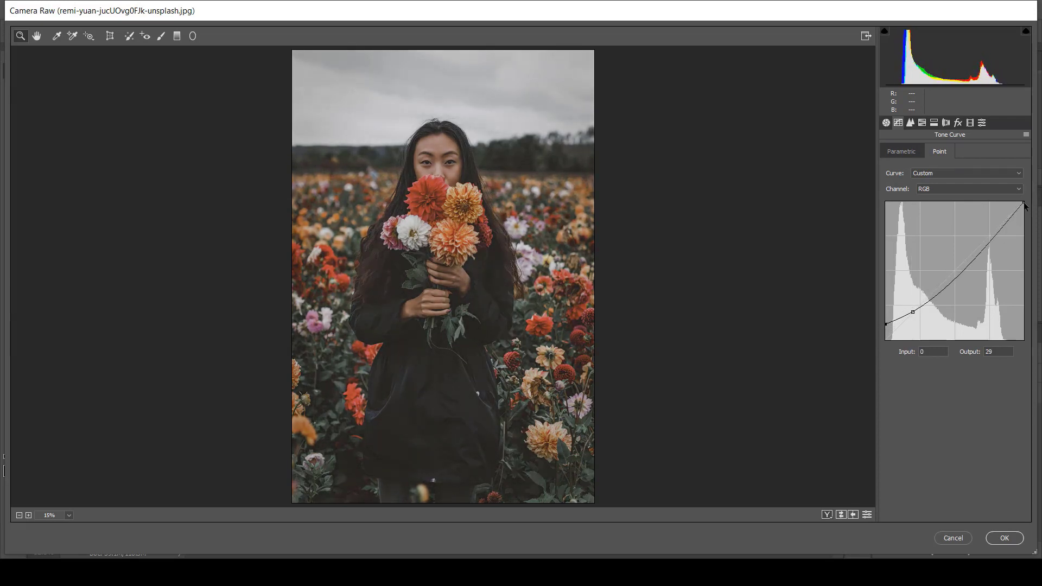
pyautogui.moveTo(1023, 202); pyautogui.dragTo(1017, 202)
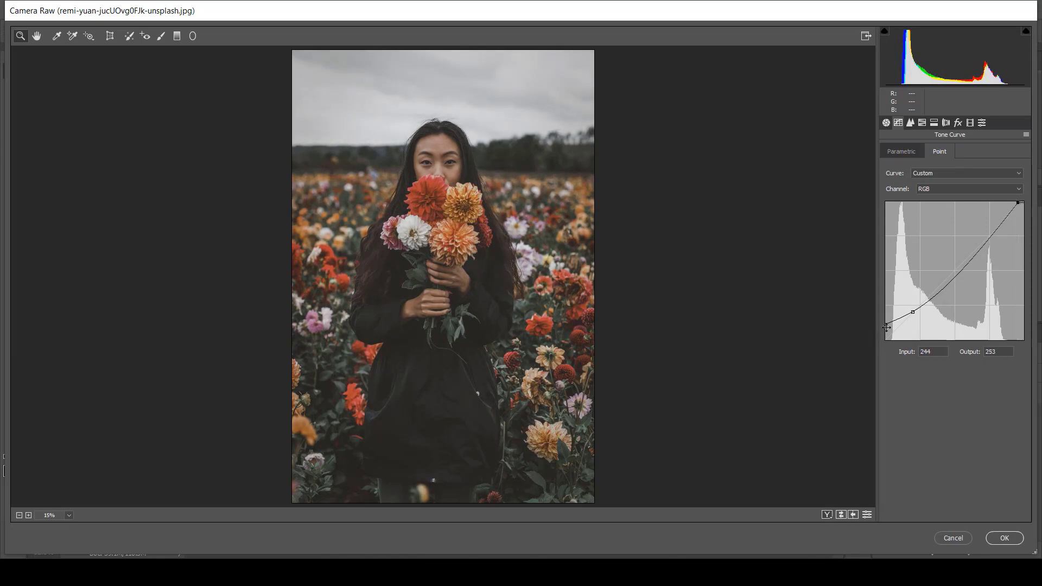
pyautogui.moveTo(886, 325); pyautogui.dragTo(887, 325)
pyautogui.click(911, 313)
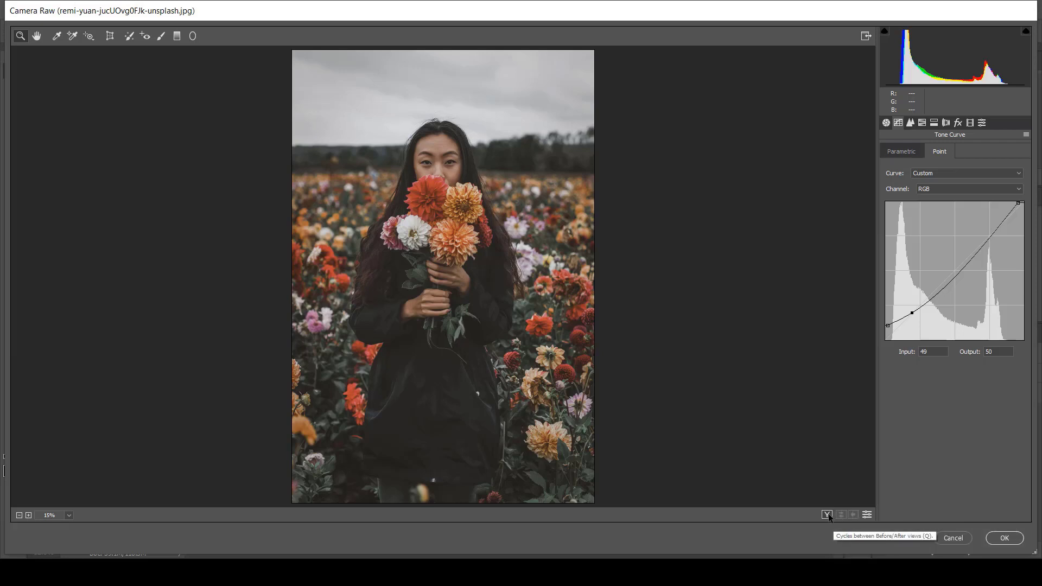
# Compare the graded portrait with the original in side-by-side and stacked Before/After views
pyautogui.click(827, 515)
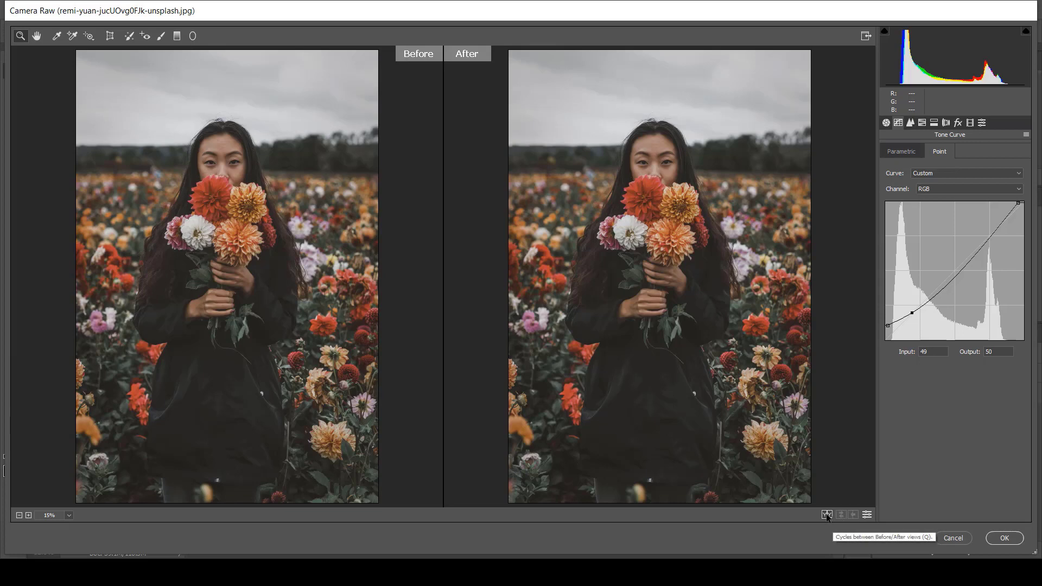
pyautogui.click(827, 514)
pyautogui.click(827, 514)
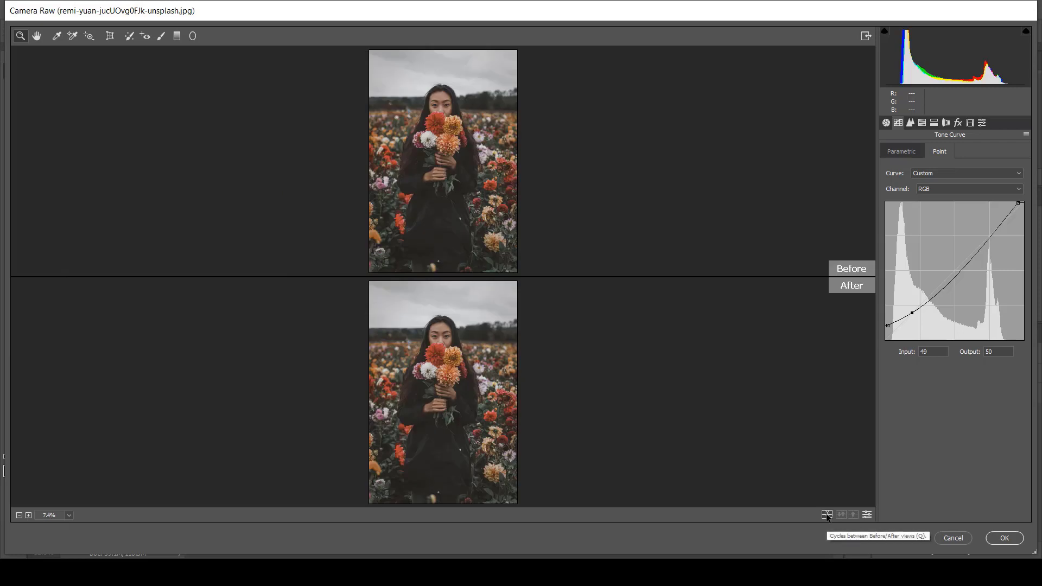
pyautogui.click(827, 515)
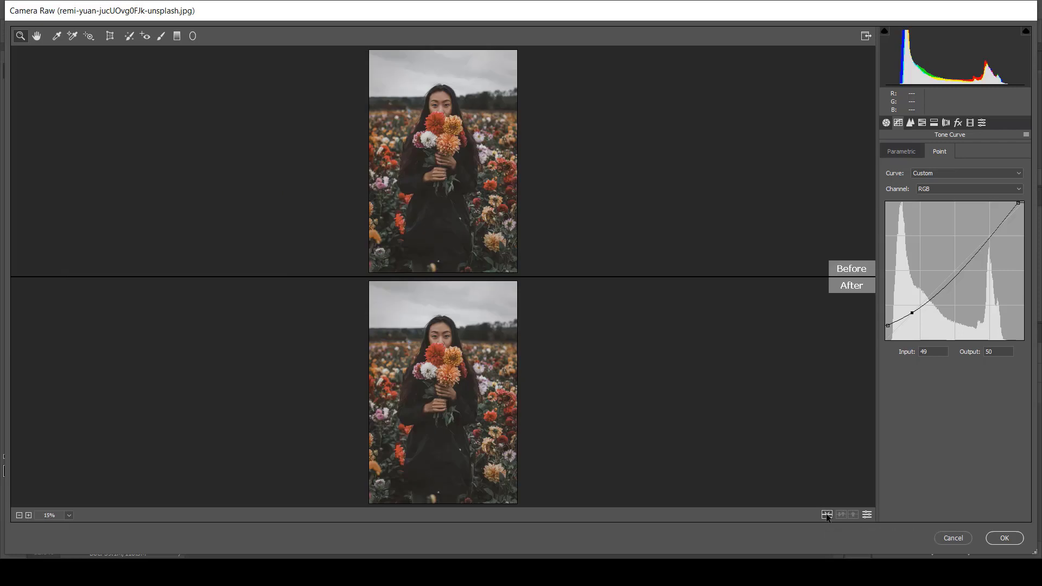
pyautogui.click(827, 515)
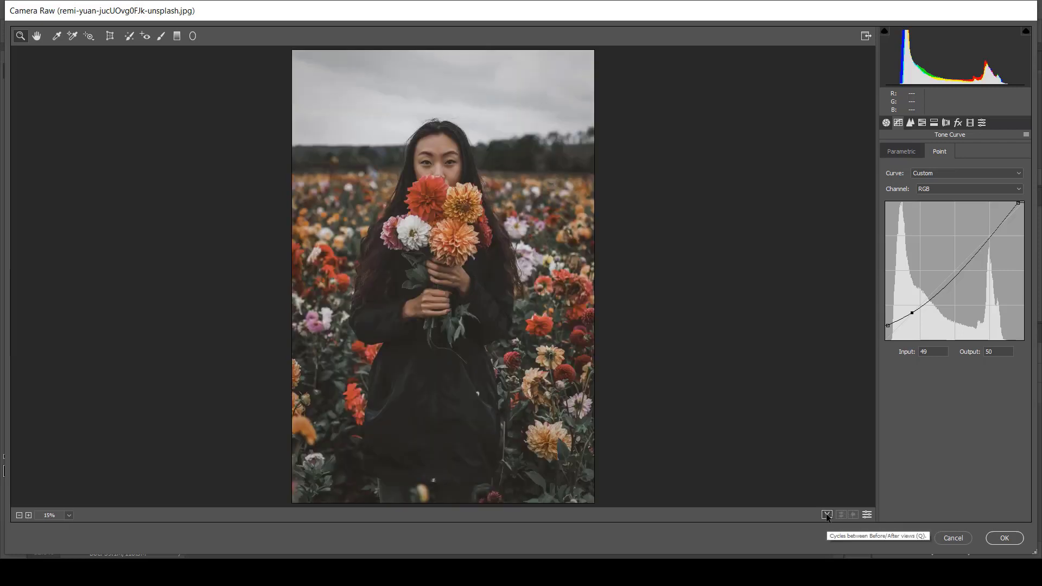
pyautogui.click(827, 515)
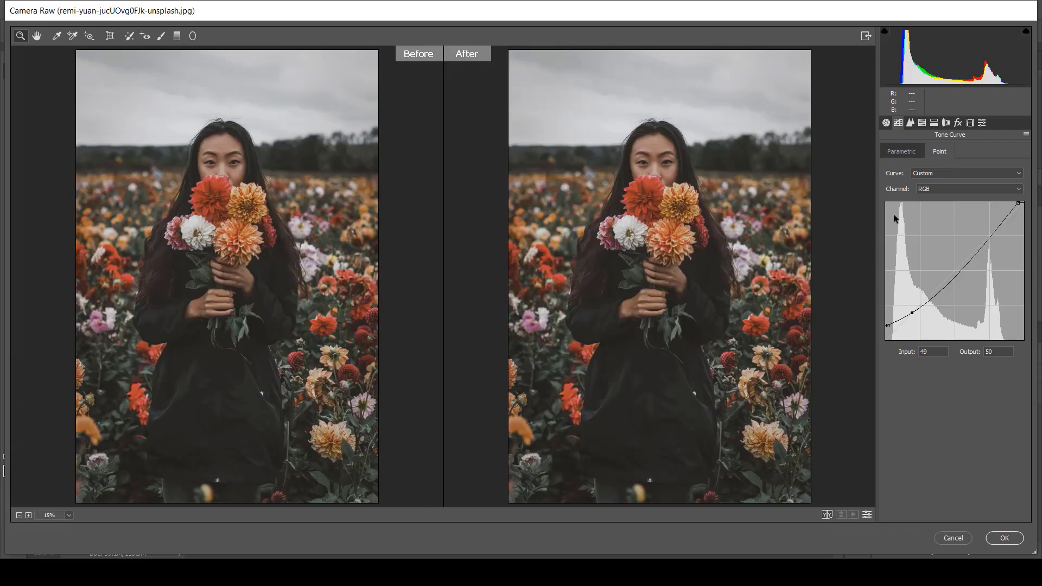
pyautogui.click(887, 122)
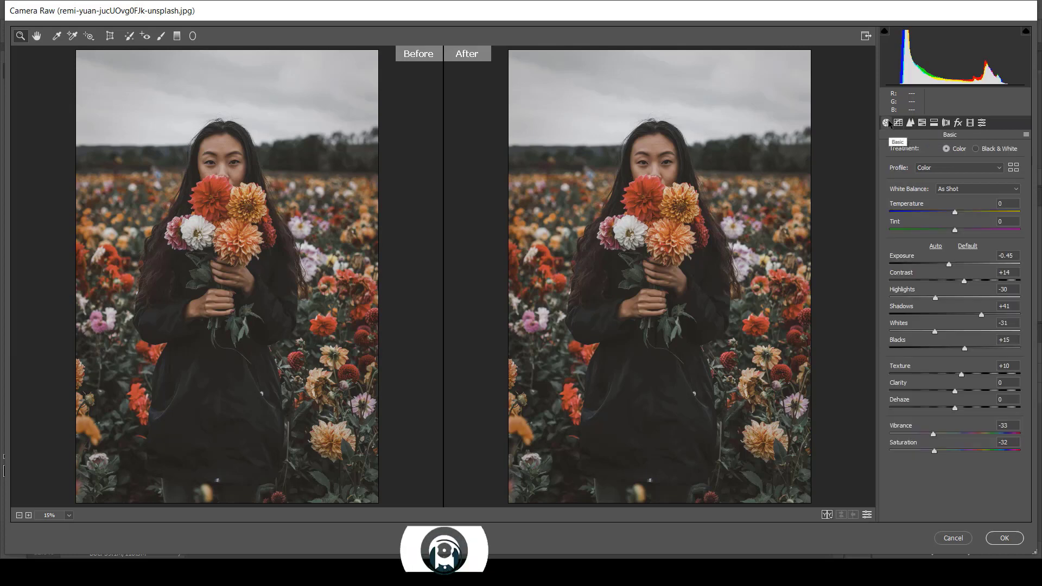
pyautogui.click(827, 514)
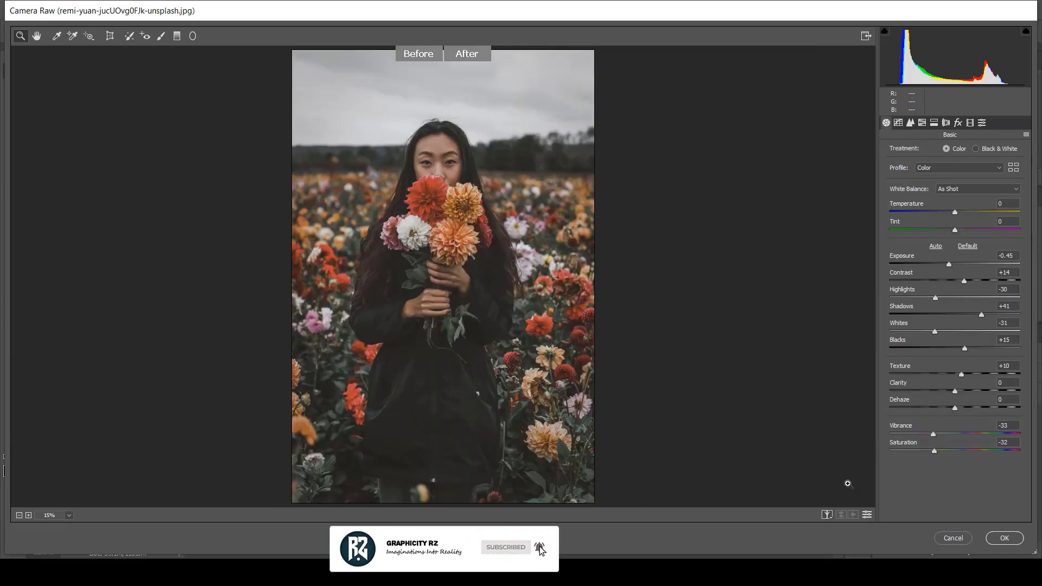
pyautogui.click(827, 516)
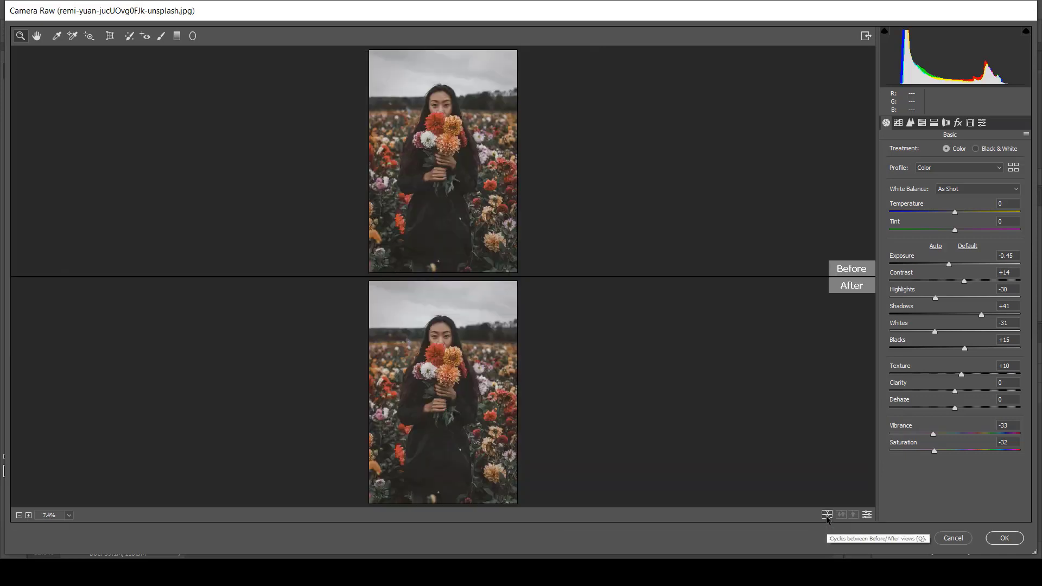
pyautogui.click(828, 515)
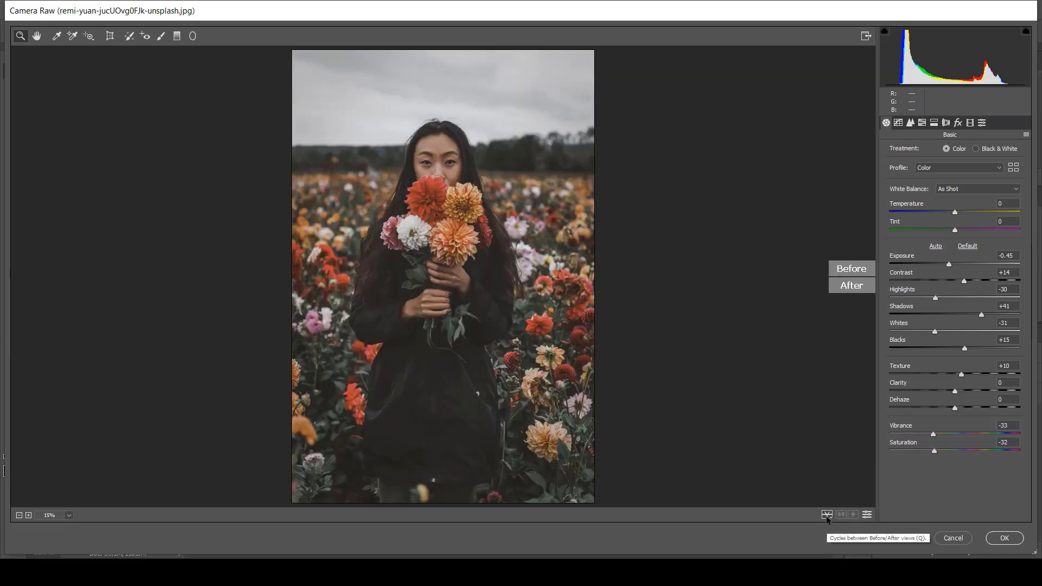
# Save all current settings as an .xmp preset file, then apply the grade with OK
pyautogui.click(1026, 135)
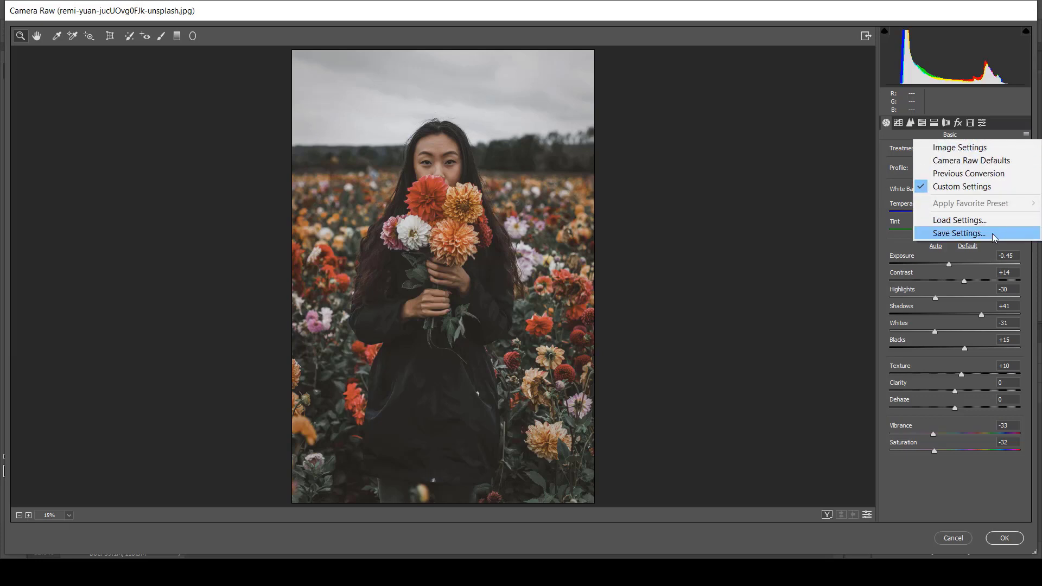
pyautogui.click(959, 233)
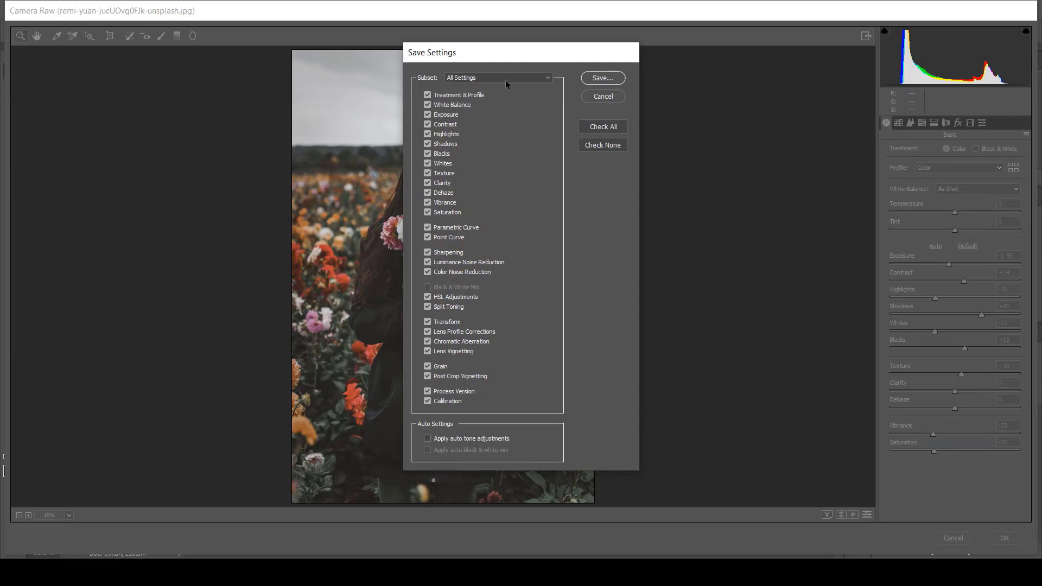
pyautogui.click(603, 78)
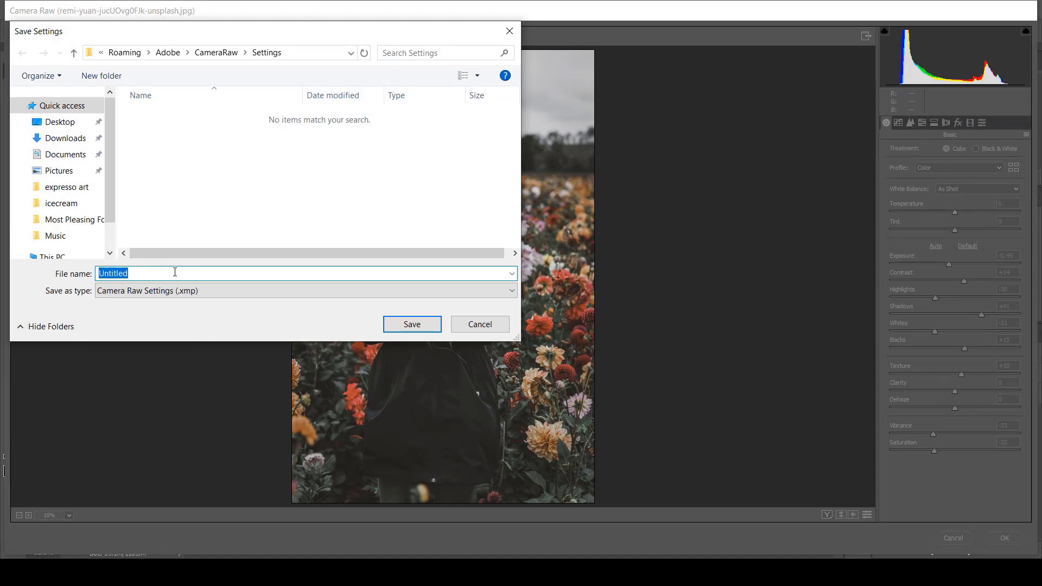
pyautogui.write('peter mckennon')
pyautogui.click(410, 322)
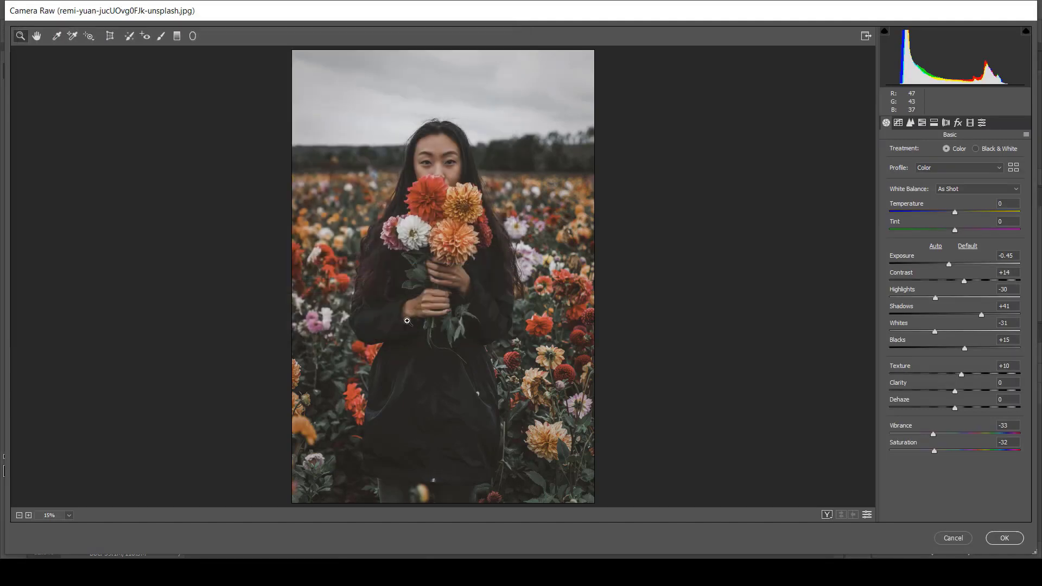
pyautogui.click(1004, 538)
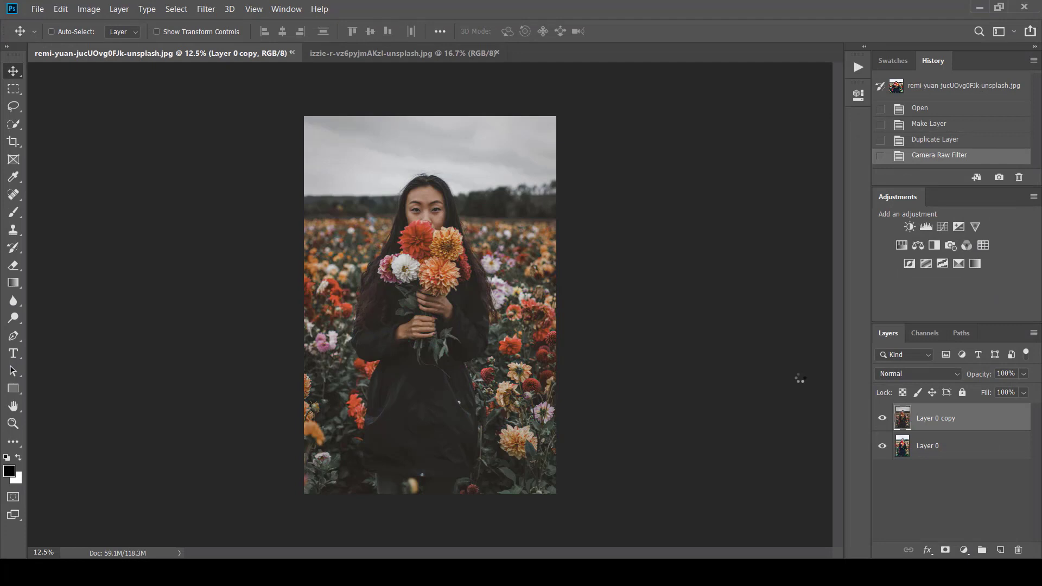
pyautogui.click(882, 418)
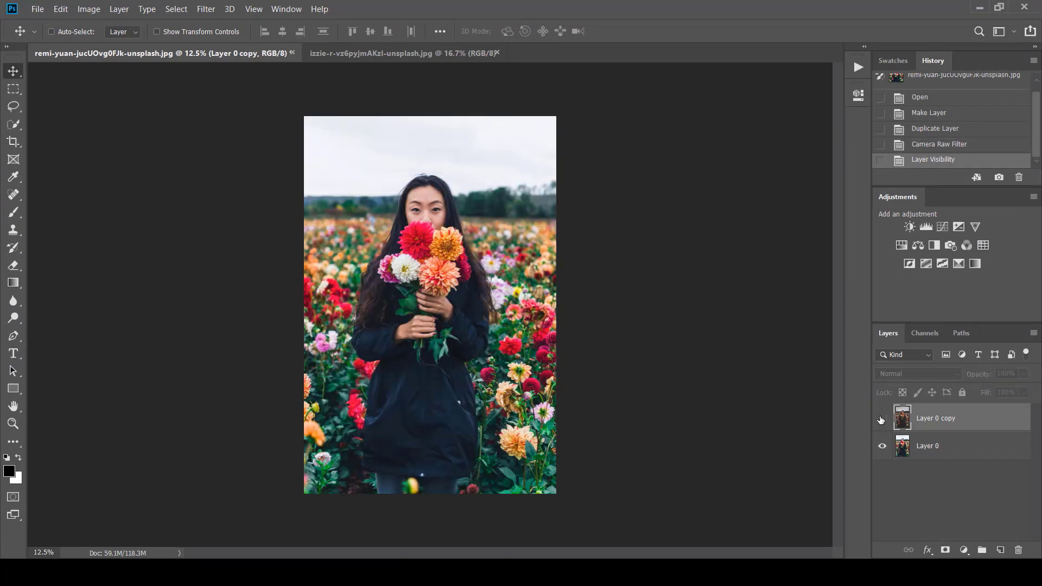
pyautogui.click(881, 419)
pyautogui.click(881, 418)
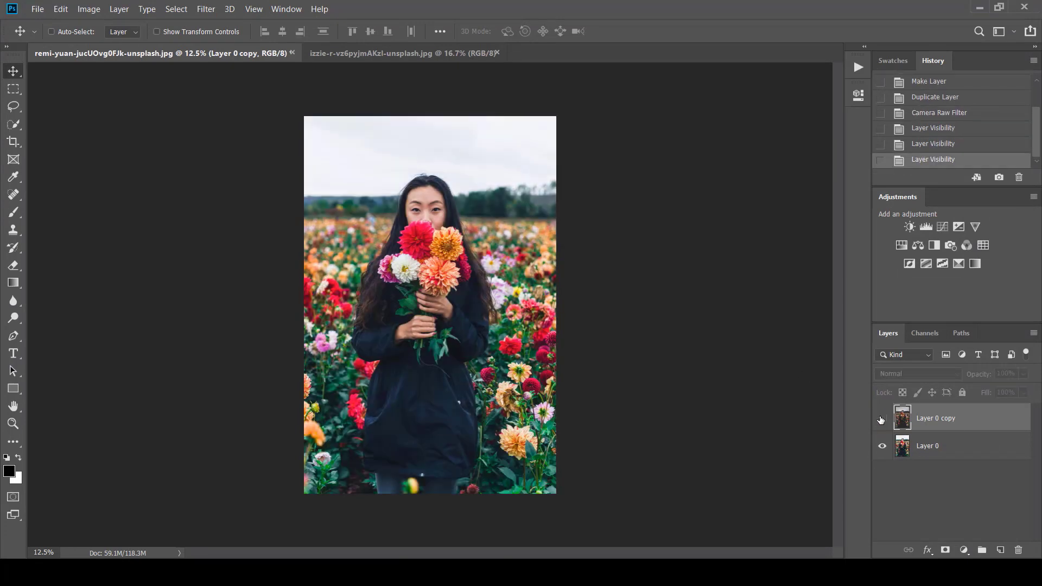
pyautogui.click(881, 418)
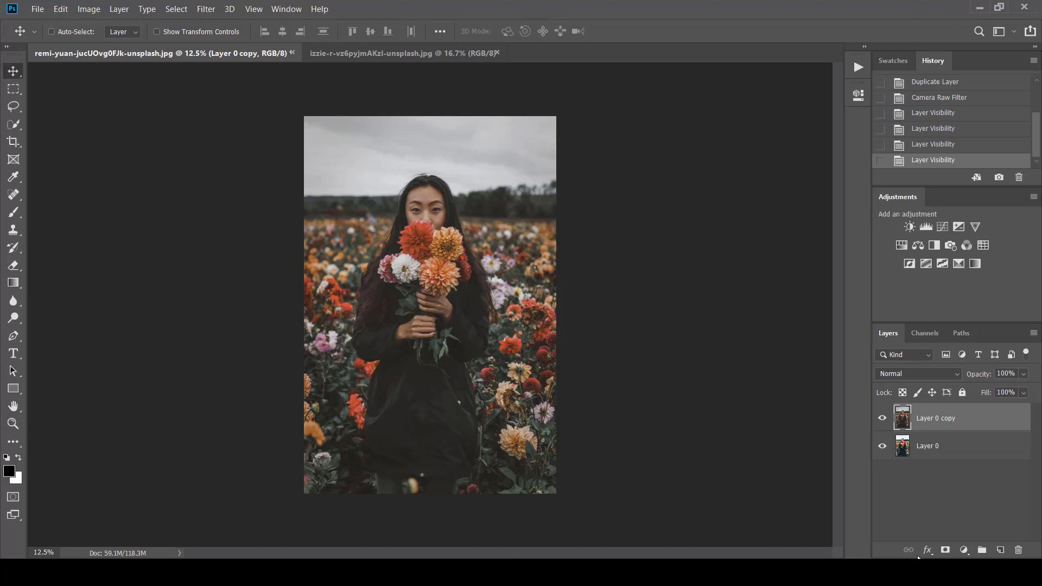
# Add a Hue/Saturation adjustment layer and raise Reds saturation to +12
pyautogui.click(965, 551)
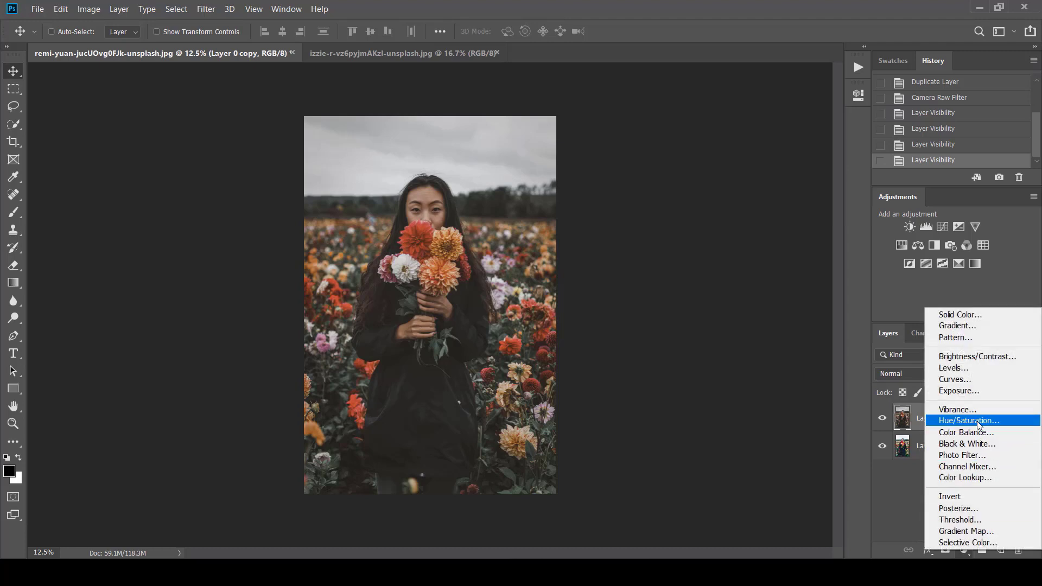
pyautogui.click(949, 423)
pyautogui.click(711, 151)
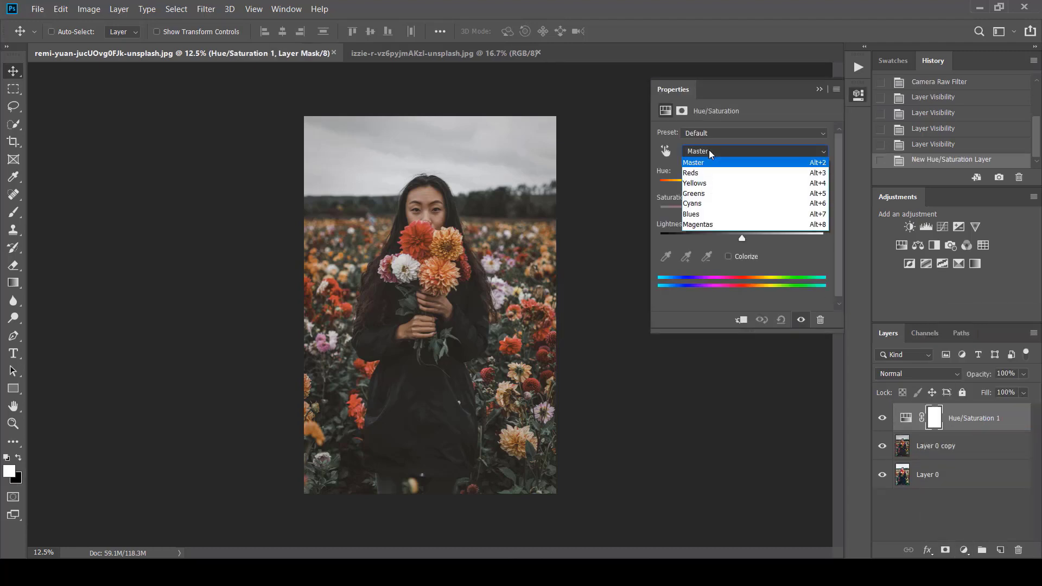
pyautogui.click(705, 173)
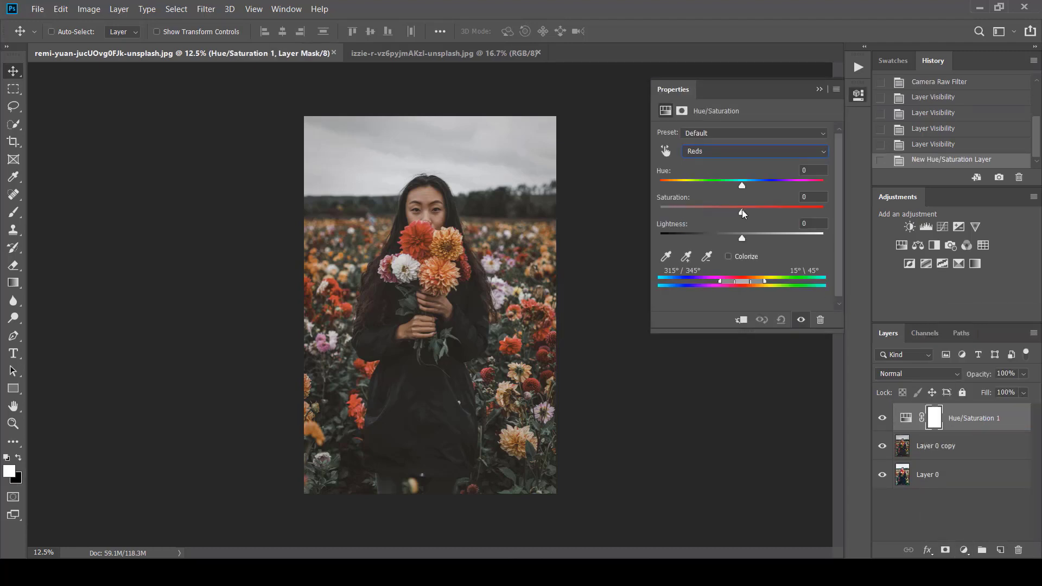
pyautogui.moveTo(741, 210); pyautogui.dragTo(751, 210)
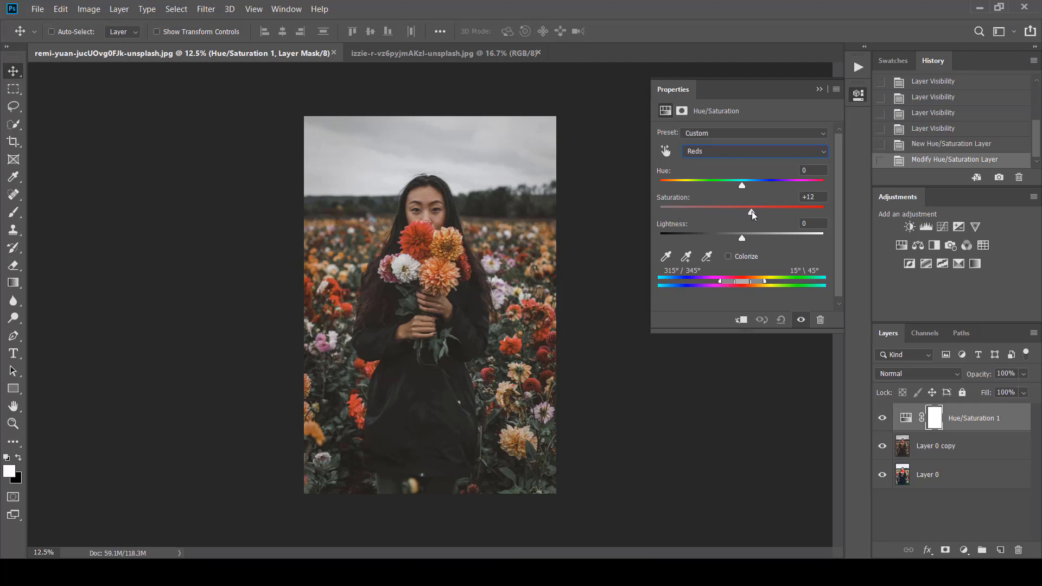
# Set Blues saturation to -7, Greens to -5 and Magentas to +4, then collapse Properties
pyautogui.click(719, 153)
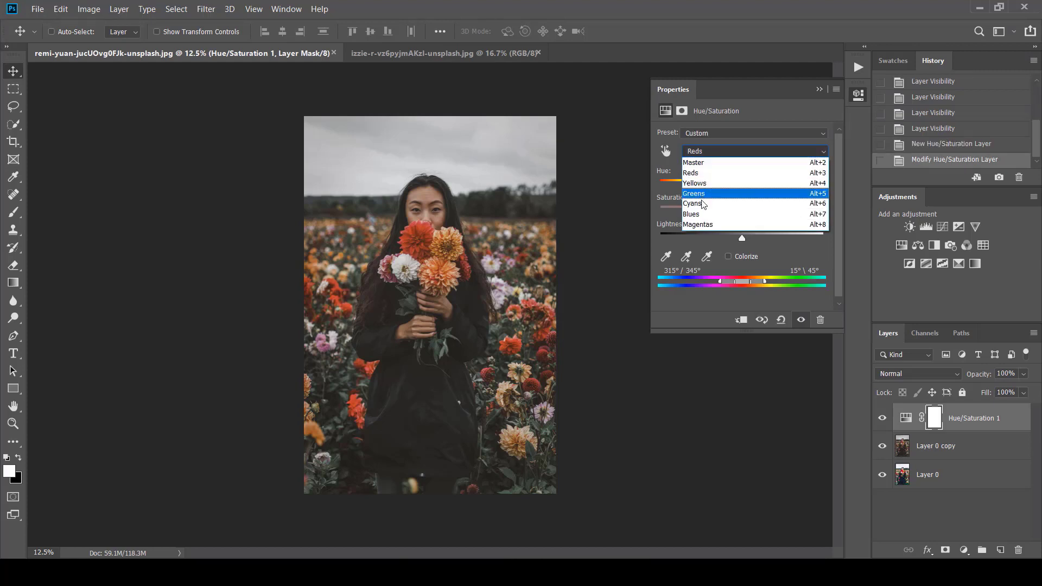
pyautogui.click(700, 214)
pyautogui.click(741, 213)
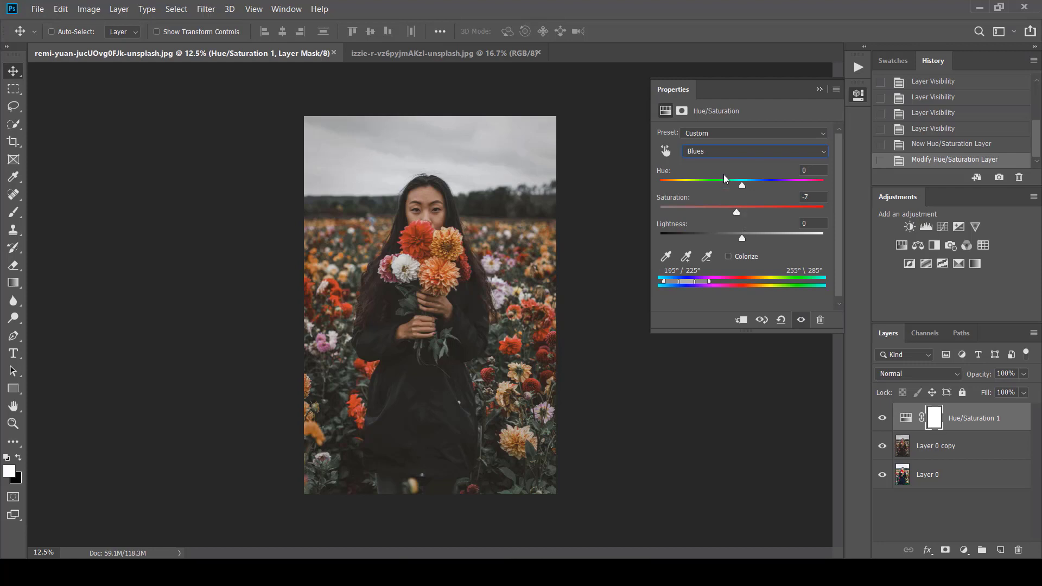
pyautogui.click(726, 154)
pyautogui.click(708, 193)
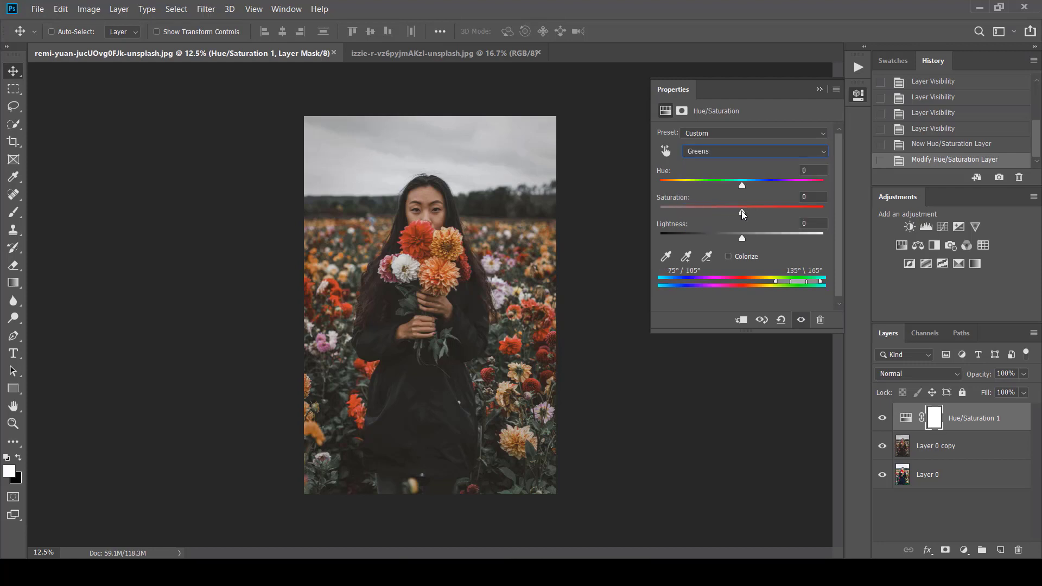
pyautogui.moveTo(741, 213); pyautogui.dragTo(738, 214)
pyautogui.click(722, 156)
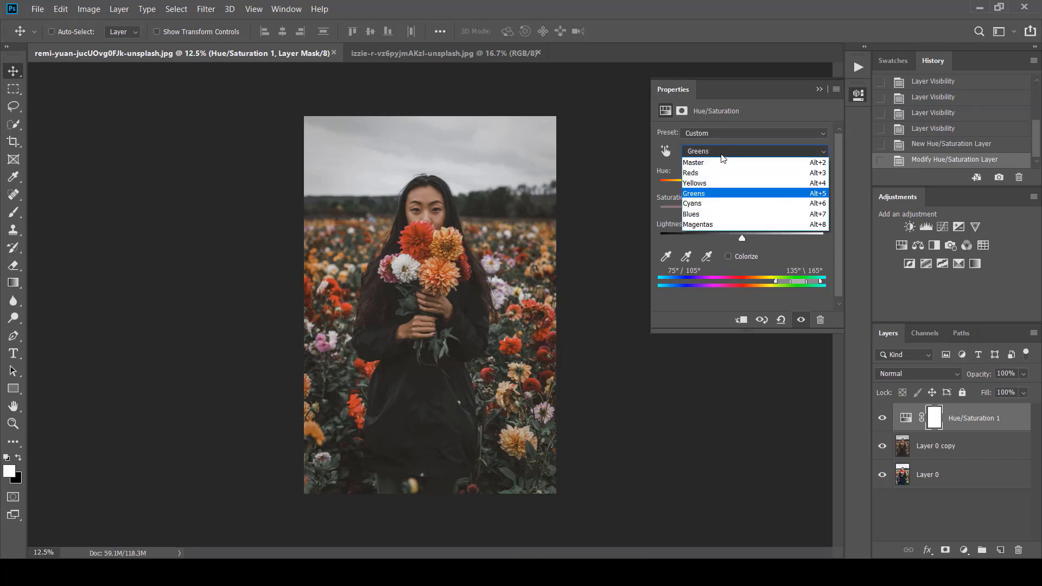
pyautogui.click(712, 224)
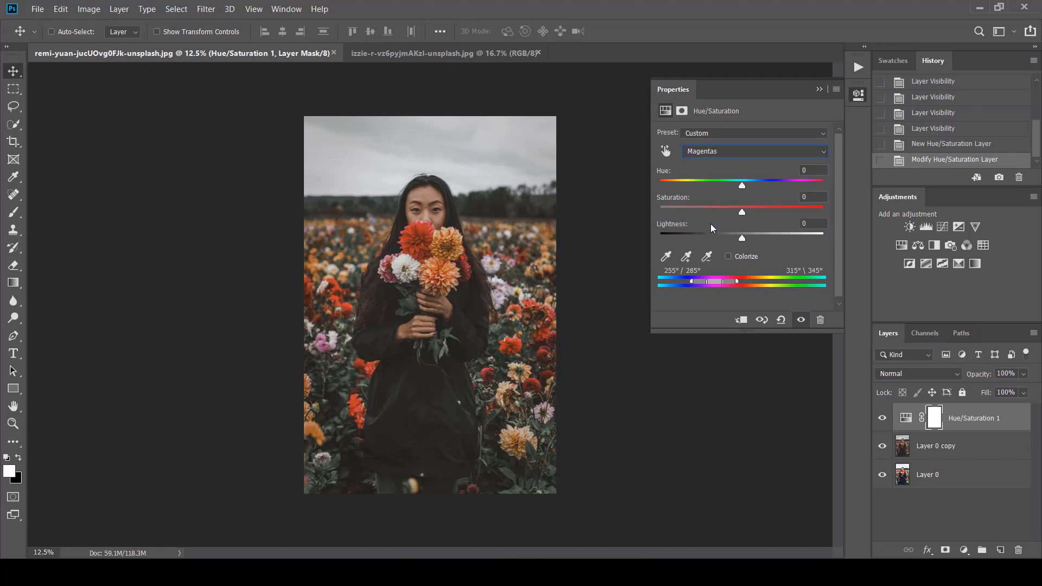
pyautogui.moveTo(741, 212); pyautogui.dragTo(745, 211)
pyautogui.click(819, 89)
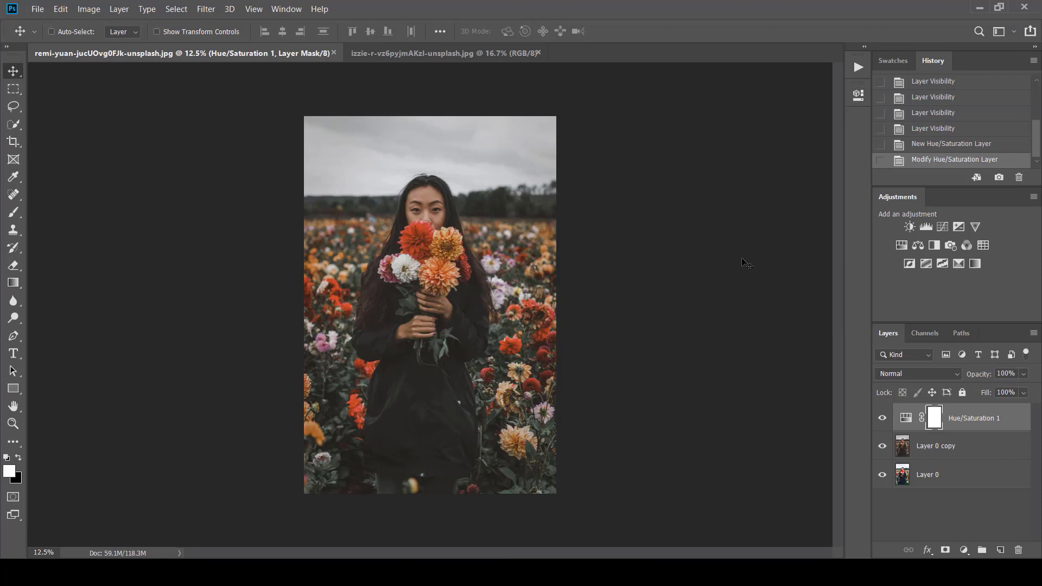
# Toggle the Hue/Saturation layer's visibility to compare the adjustment
pyautogui.click(882, 417)
pyautogui.click(882, 417)
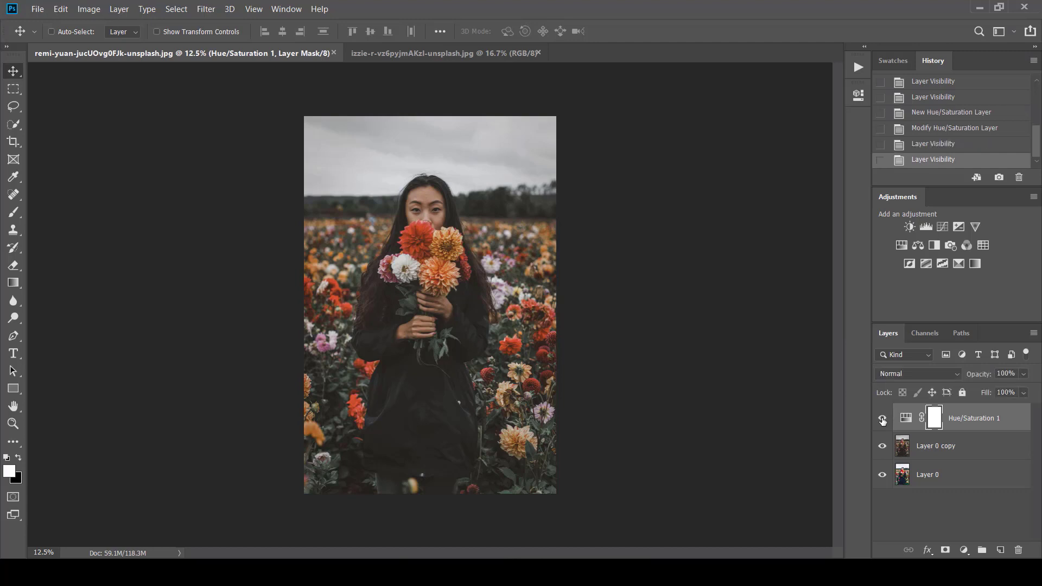
pyautogui.click(882, 417)
pyautogui.click(882, 418)
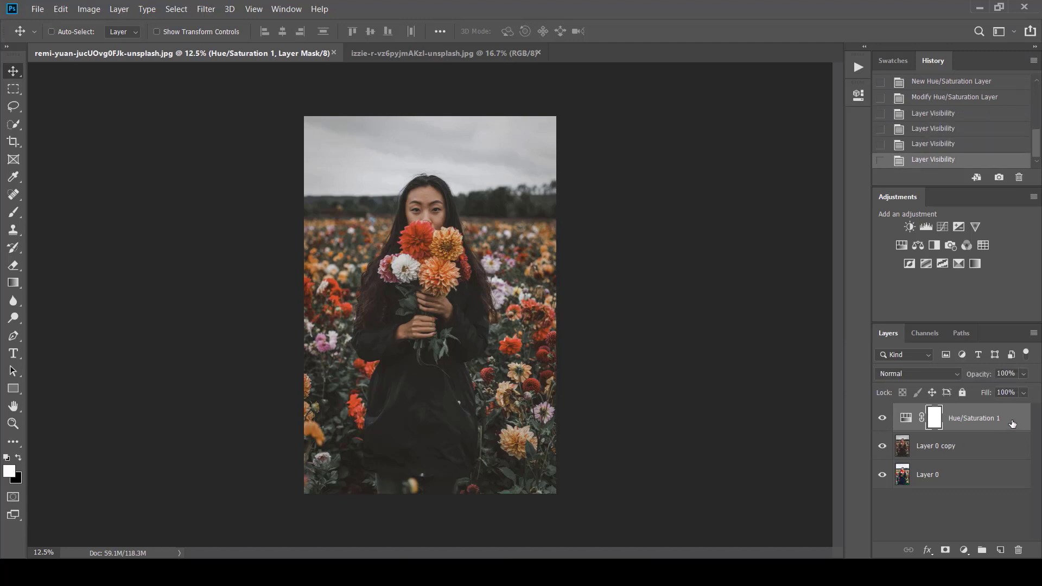
# Group Layer 0 copy and Hue/Saturation 1 into Group 1
pyautogui.click(1000, 449)
pyautogui.rightClick(999, 450)
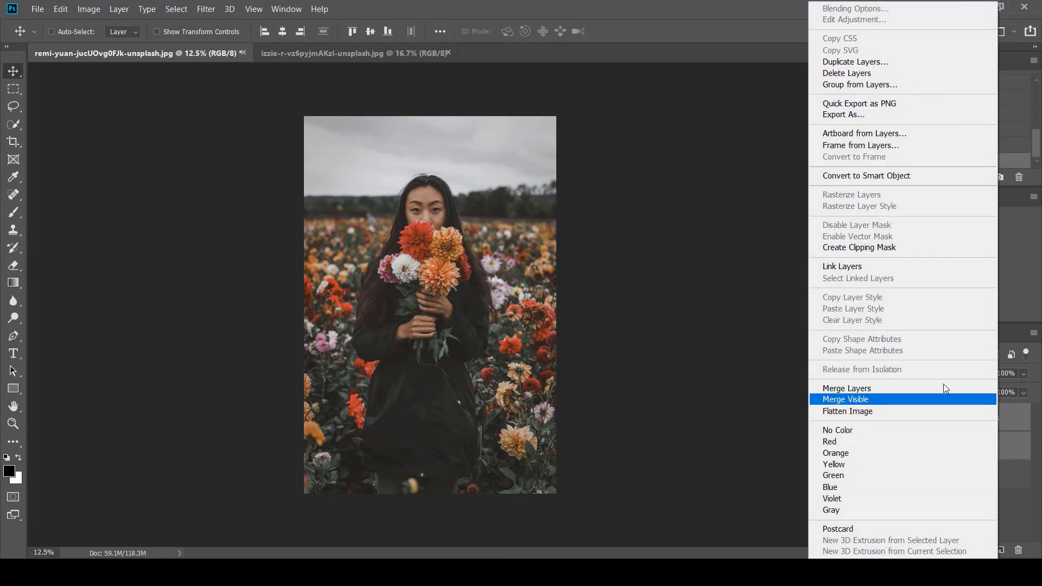
pyautogui.click(844, 85)
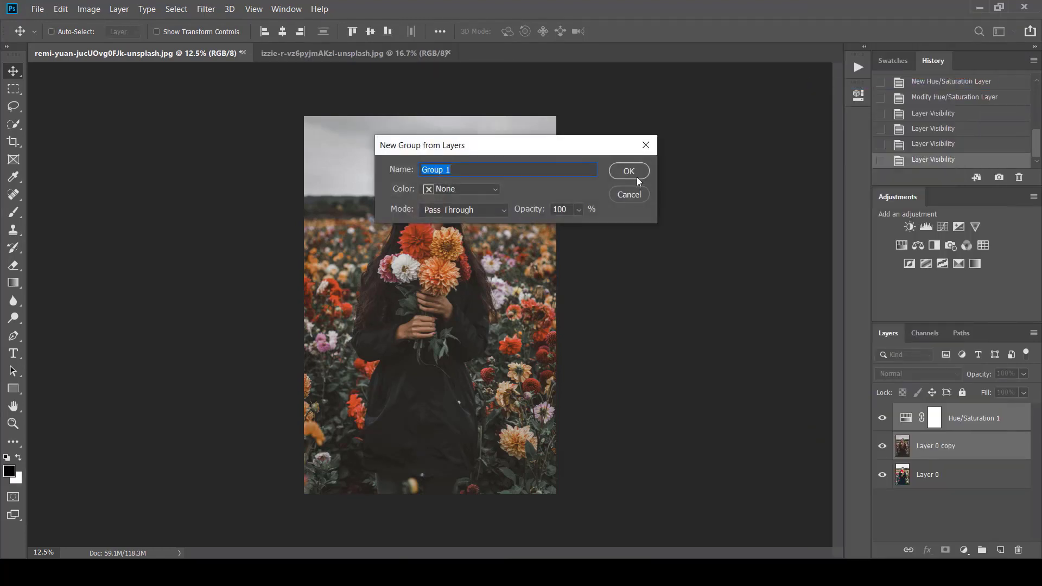
pyautogui.click(637, 173)
# Toggle Group 1 to compare the grade, then switch to the café photo document
pyautogui.click(882, 413)
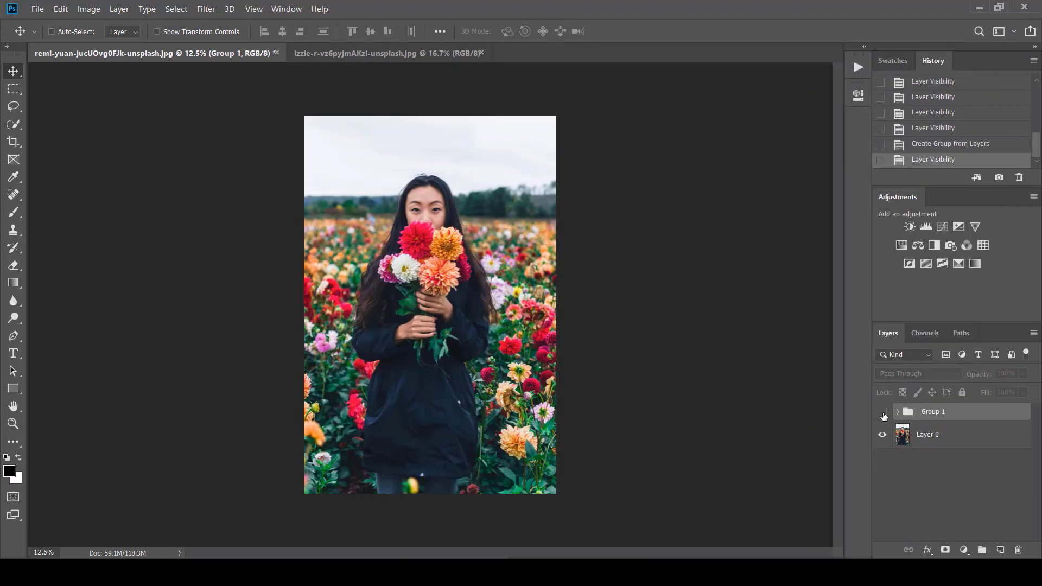
pyautogui.click(883, 413)
pyautogui.click(882, 414)
pyautogui.click(883, 414)
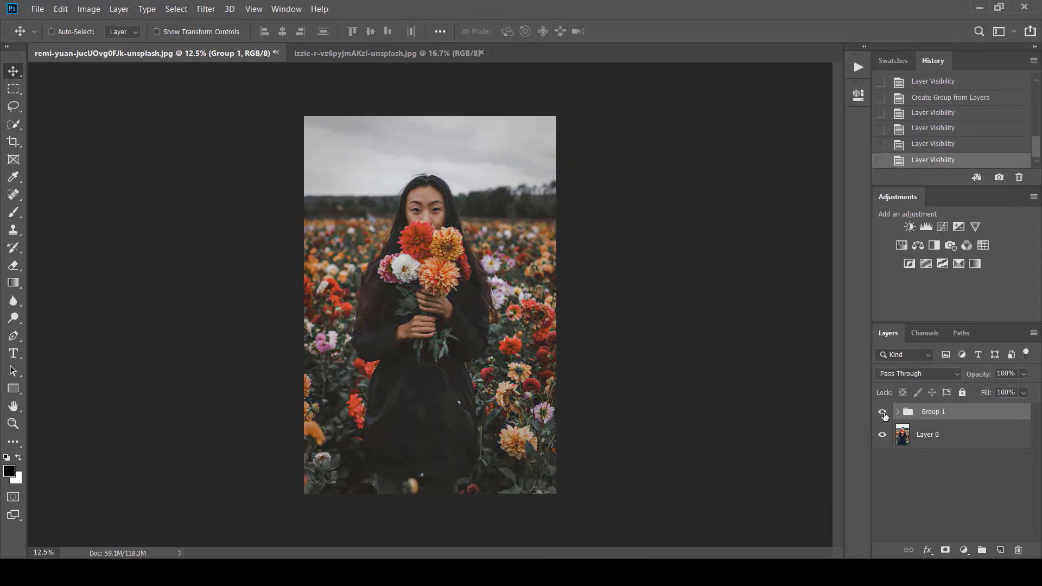
pyautogui.click(392, 59)
# Unlock the Background as Layer 0 and duplicate it as Layer 0 copy
pyautogui.click(1016, 418)
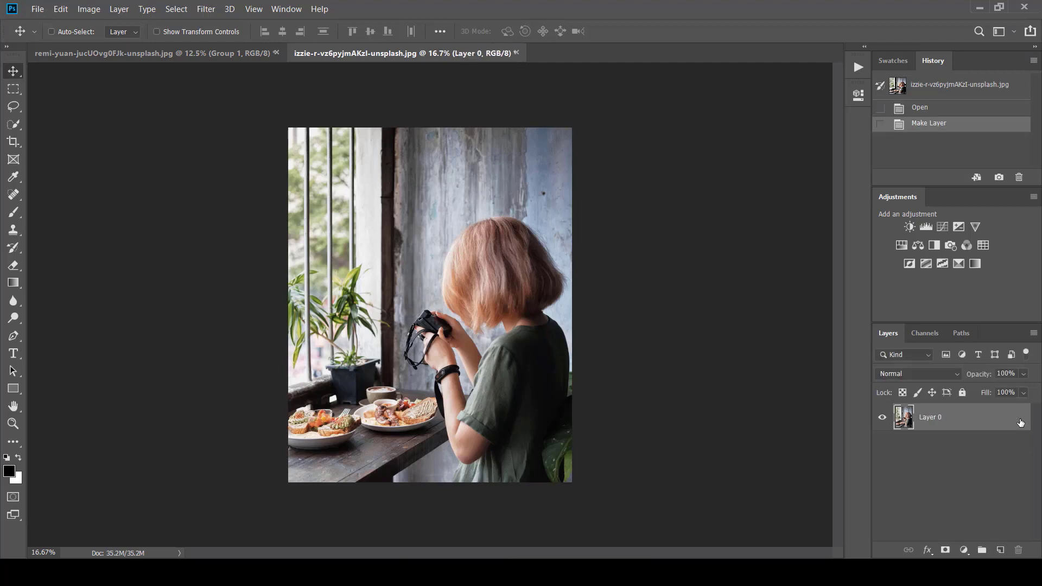
pyautogui.rightClick(1012, 423)
pyautogui.click(854, 62)
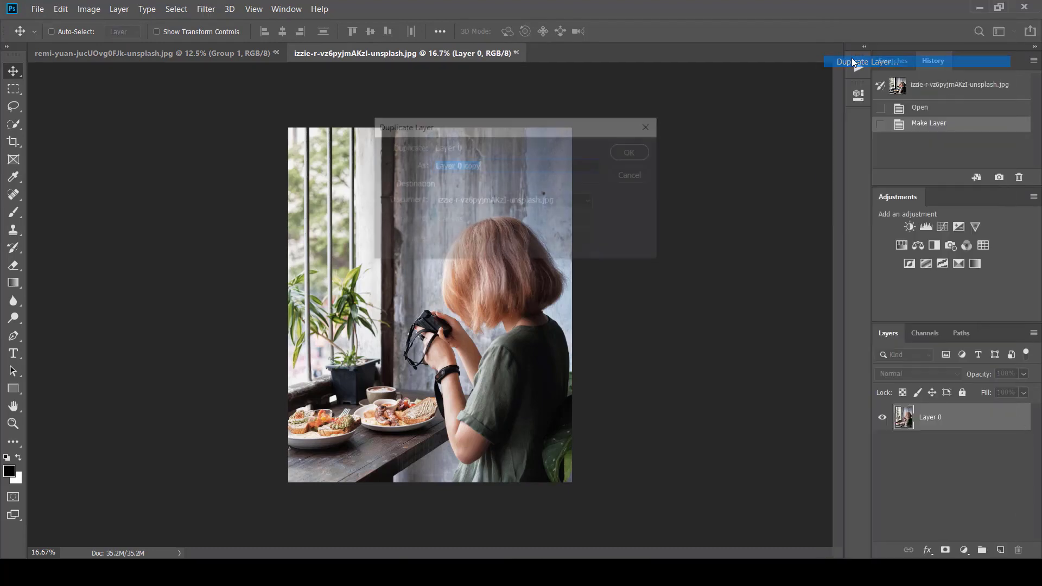
pyautogui.click(634, 152)
# Apply the saved .xmp moody preset to the copy with the Camera Raw Filter
pyautogui.click(205, 9)
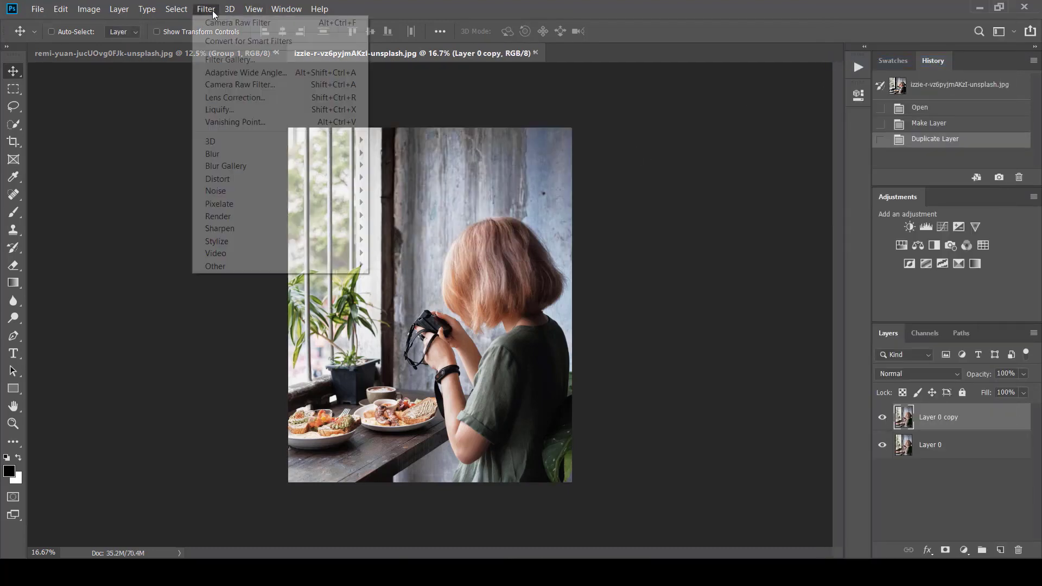
pyautogui.click(291, 85)
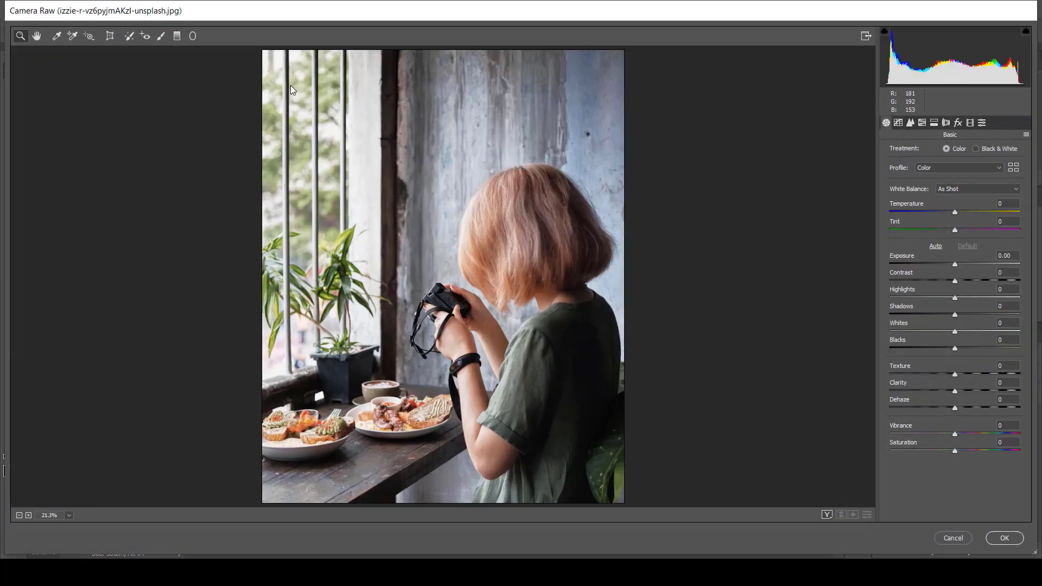
pyautogui.click(1025, 134)
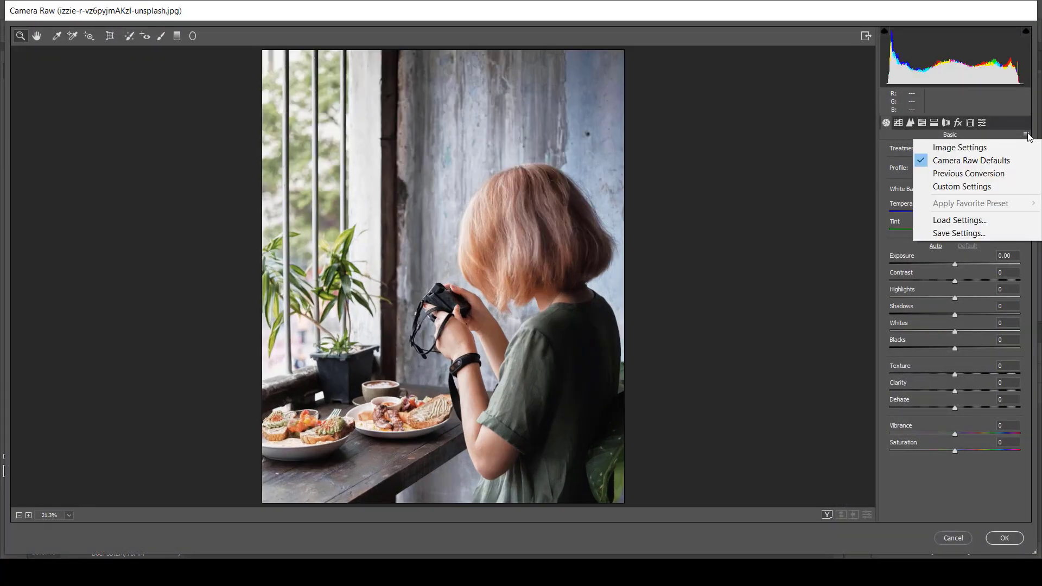
pyautogui.click(988, 220)
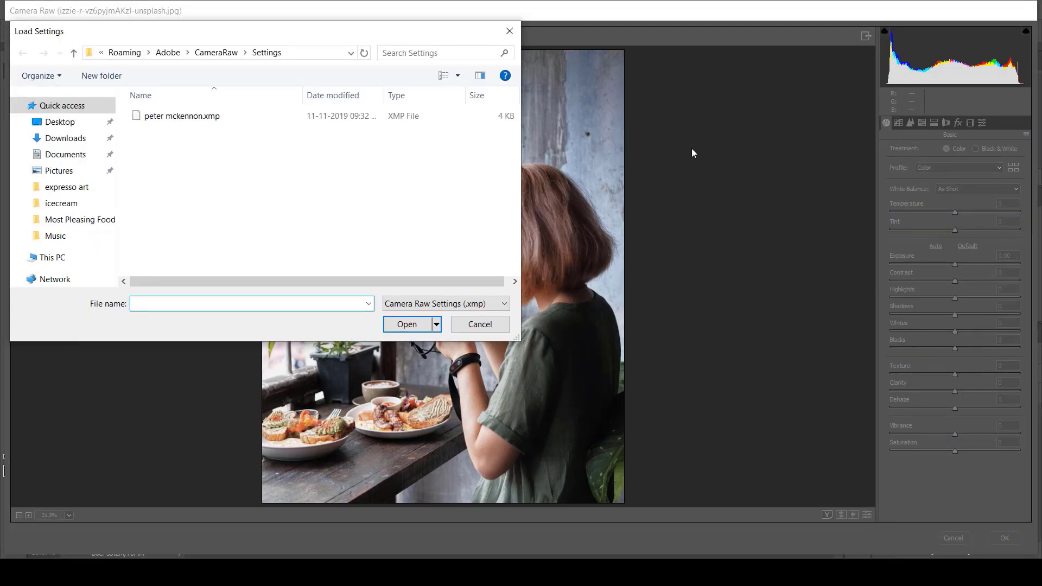
pyautogui.click(227, 116)
pyautogui.click(407, 324)
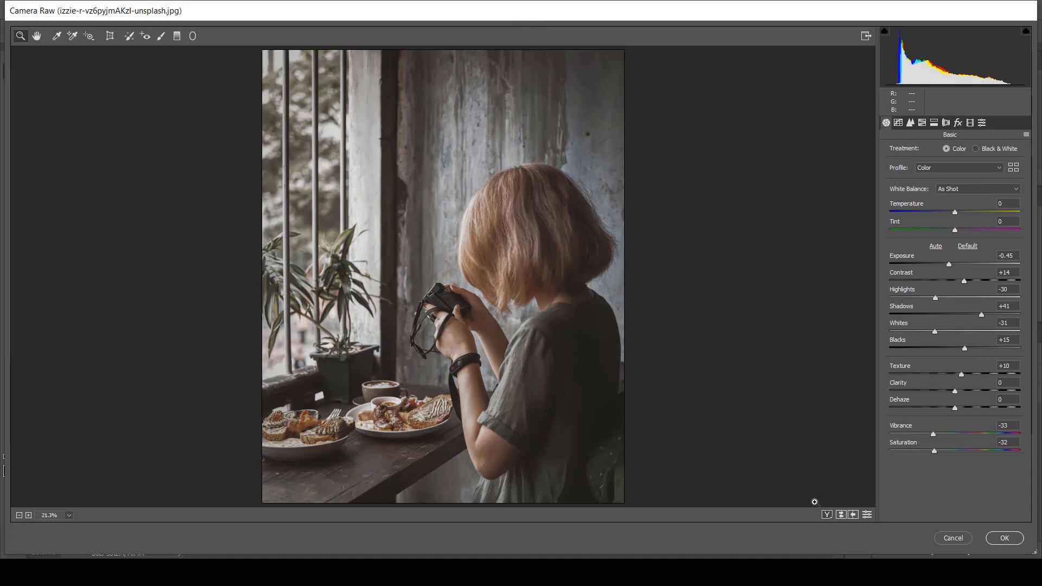
pyautogui.click(826, 515)
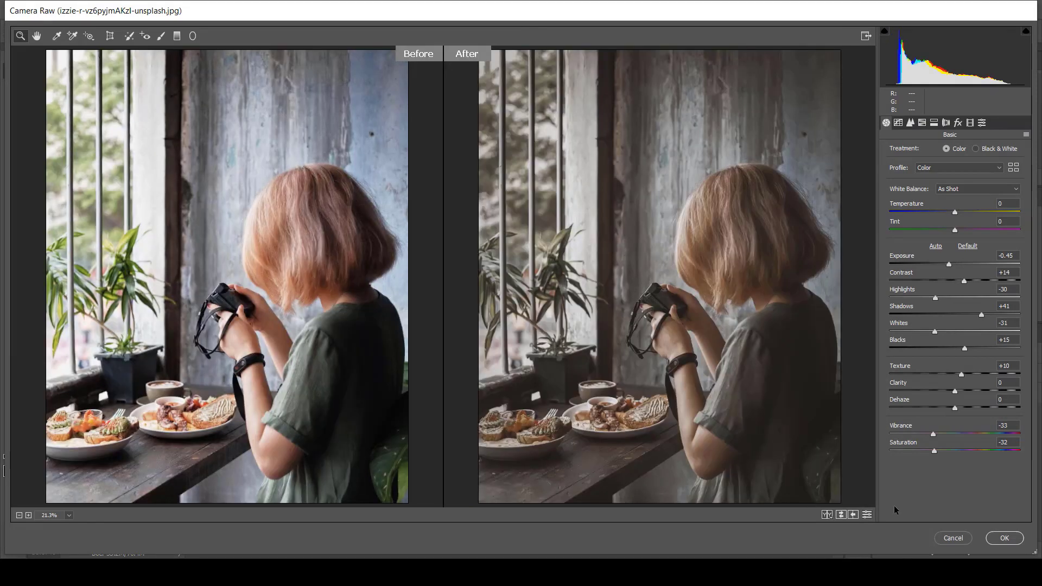
pyautogui.click(1004, 540)
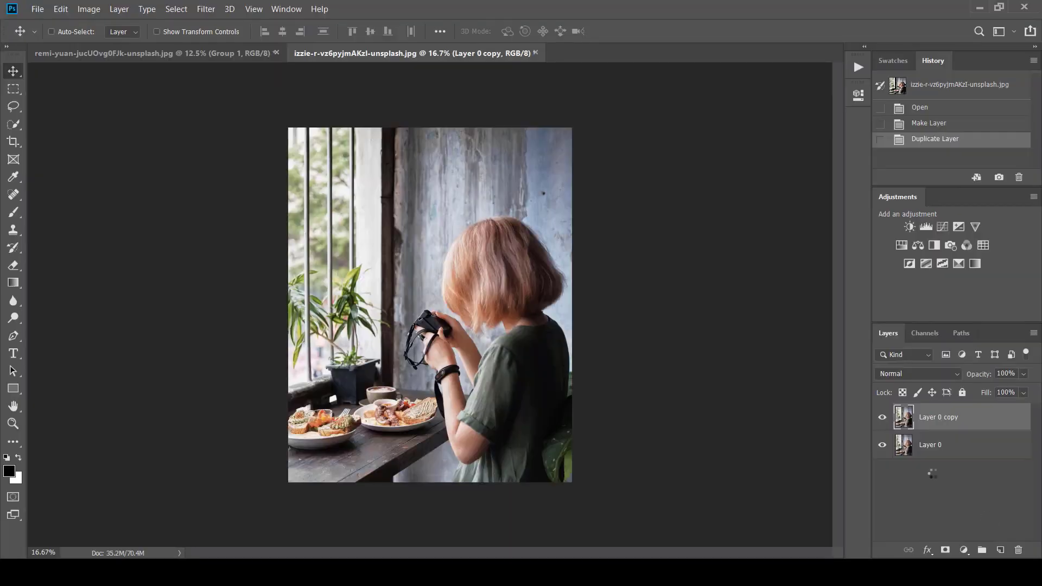
# Add a Hue/Saturation adjustment layer and raise Reds saturation to +18
pyautogui.click(963, 549)
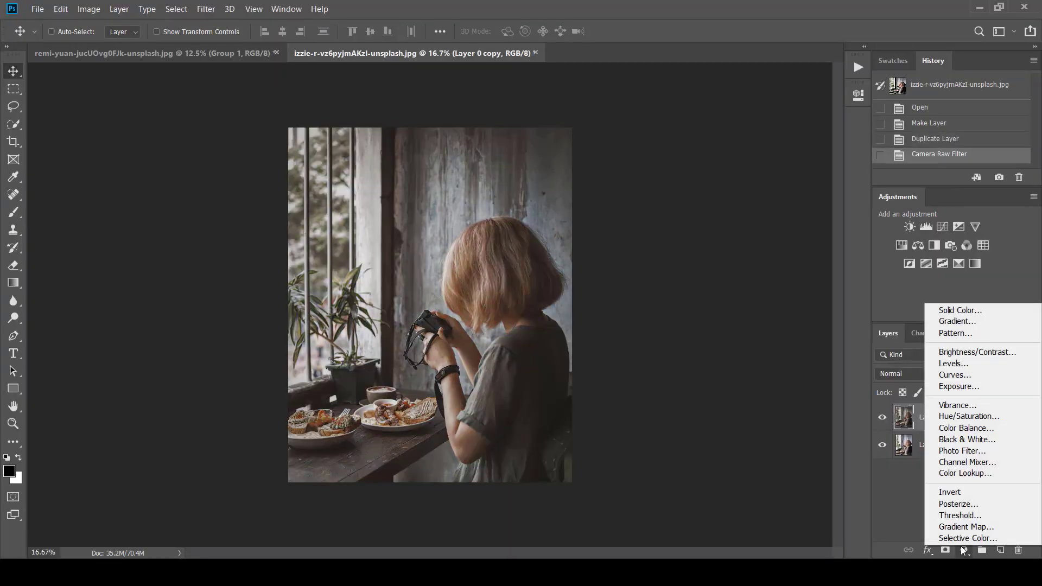
pyautogui.click(966, 427)
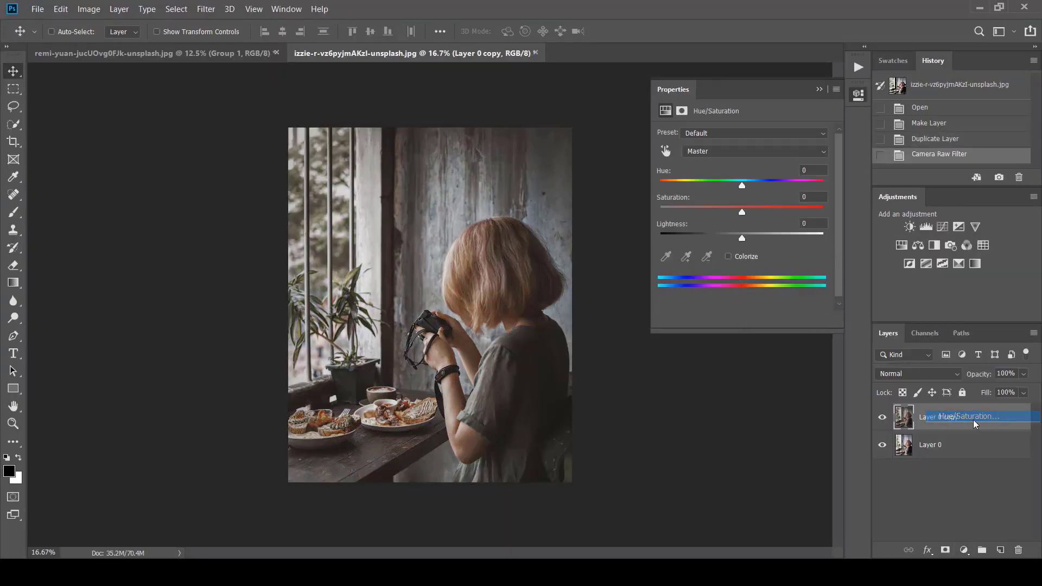
pyautogui.click(722, 157)
pyautogui.click(705, 169)
pyautogui.moveTo(742, 212); pyautogui.dragTo(756, 213)
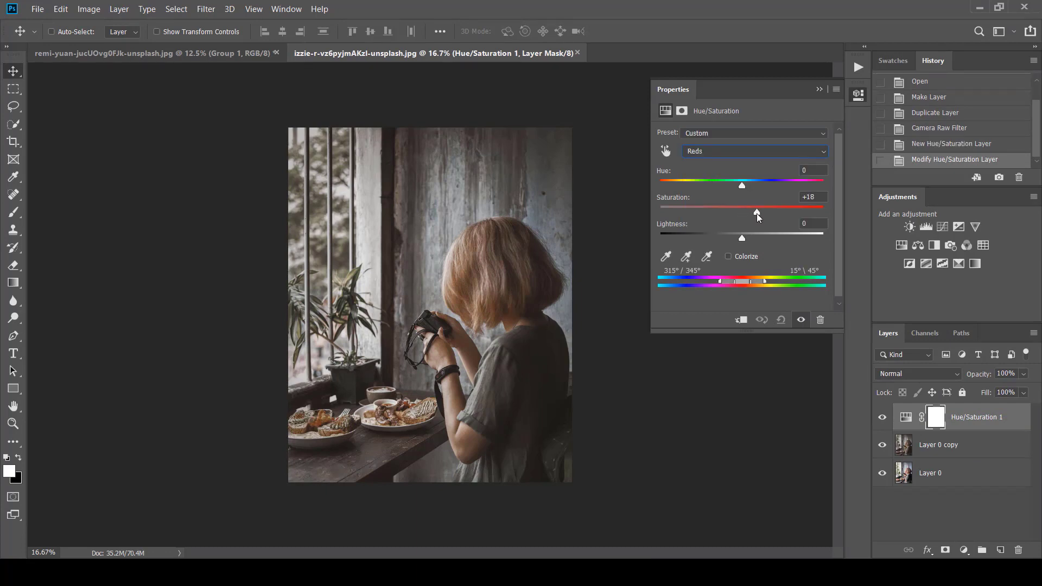
# Set Greens to -2, Yellows to -5 and Magentas to +5 saturation, then collapse Properties
pyautogui.click(730, 151)
pyautogui.click(724, 193)
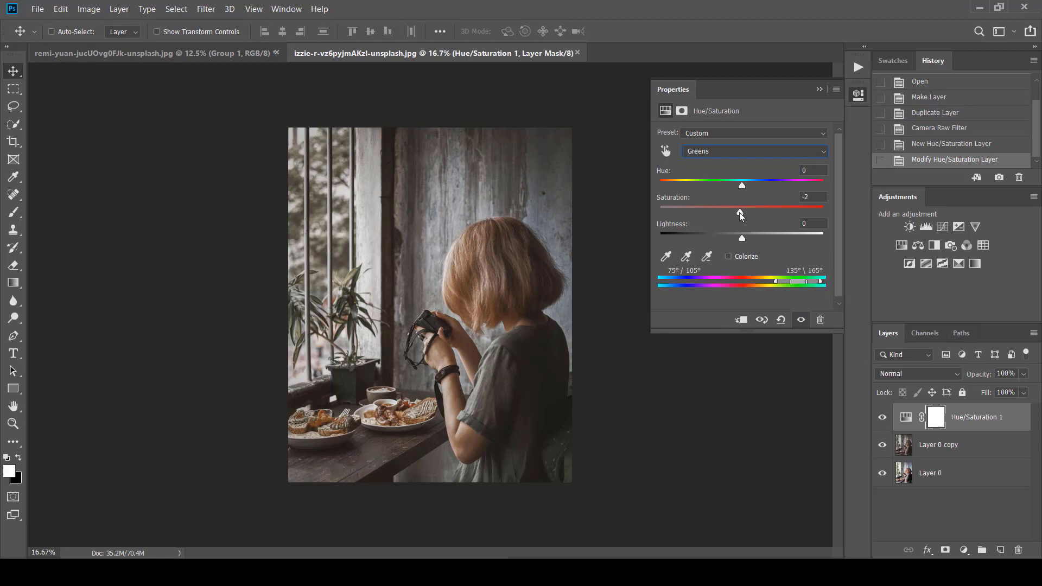
pyautogui.click(721, 153)
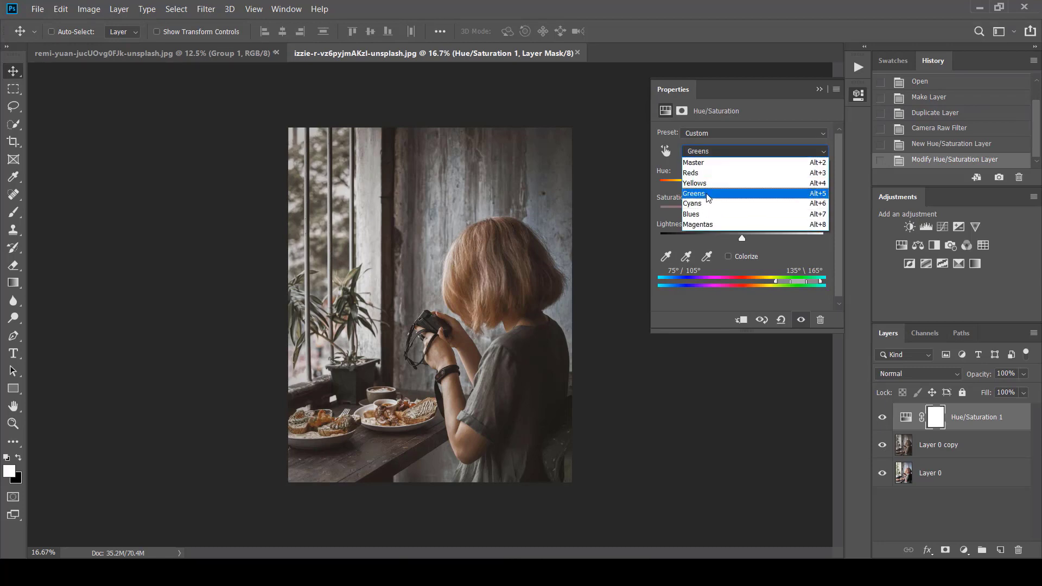
pyautogui.click(700, 183)
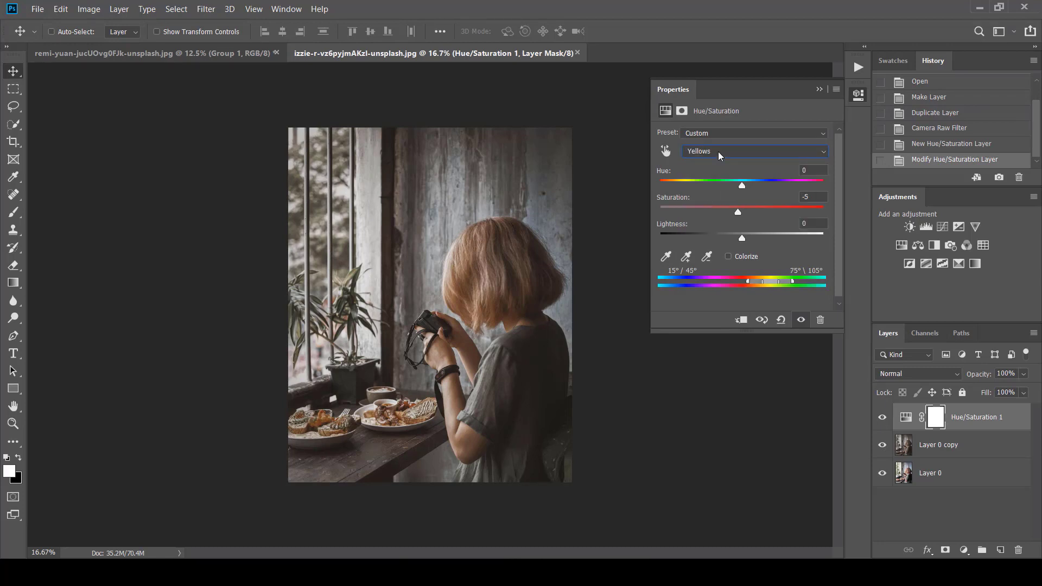
pyautogui.click(721, 154)
pyautogui.click(731, 223)
pyautogui.moveTo(742, 213); pyautogui.dragTo(740, 213)
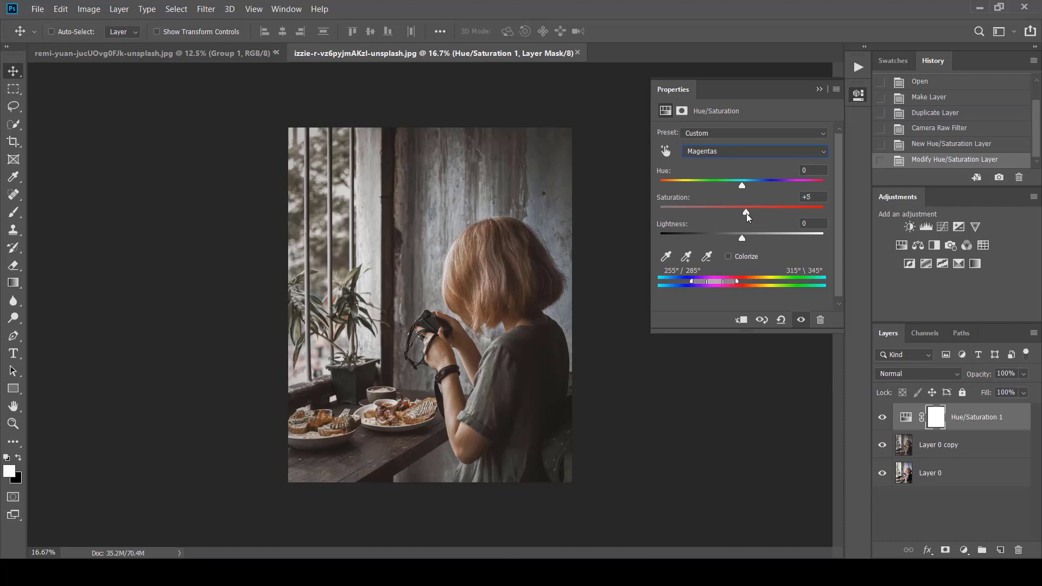
pyautogui.click(858, 95)
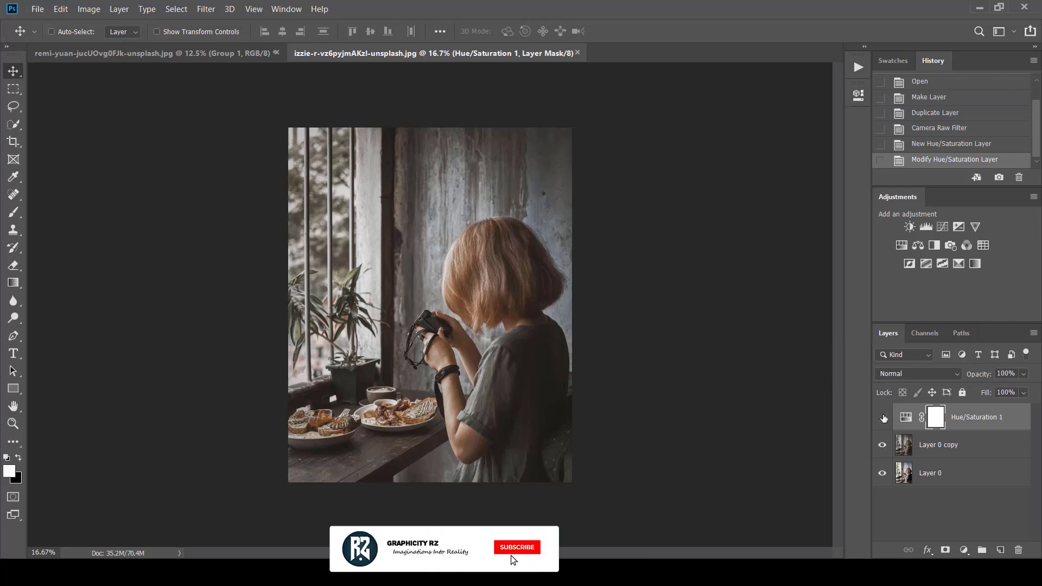
# Group Layer 0 copy with Hue/Saturation 1 as Group 1 and toggle it to compare
pyautogui.hotkey('ctrl', ',')
pyautogui.hotkey('ctrl', ',')
pyautogui.keyDown('ctrl'); pyautogui.click(973, 452); pyautogui.keyUp('ctrl')
pyautogui.rightClick(972, 452)
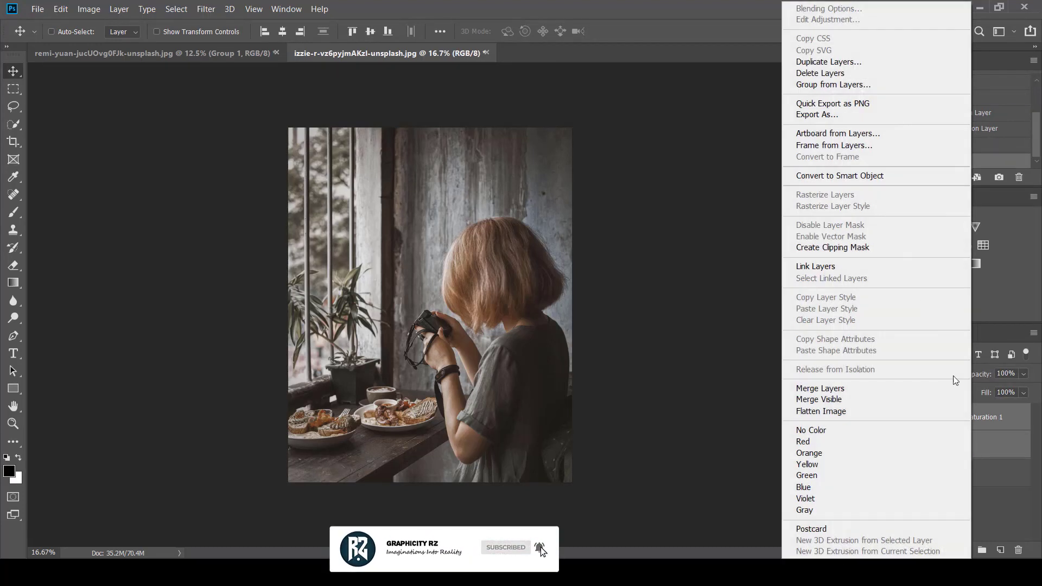
pyautogui.click(813, 87)
pyautogui.click(629, 171)
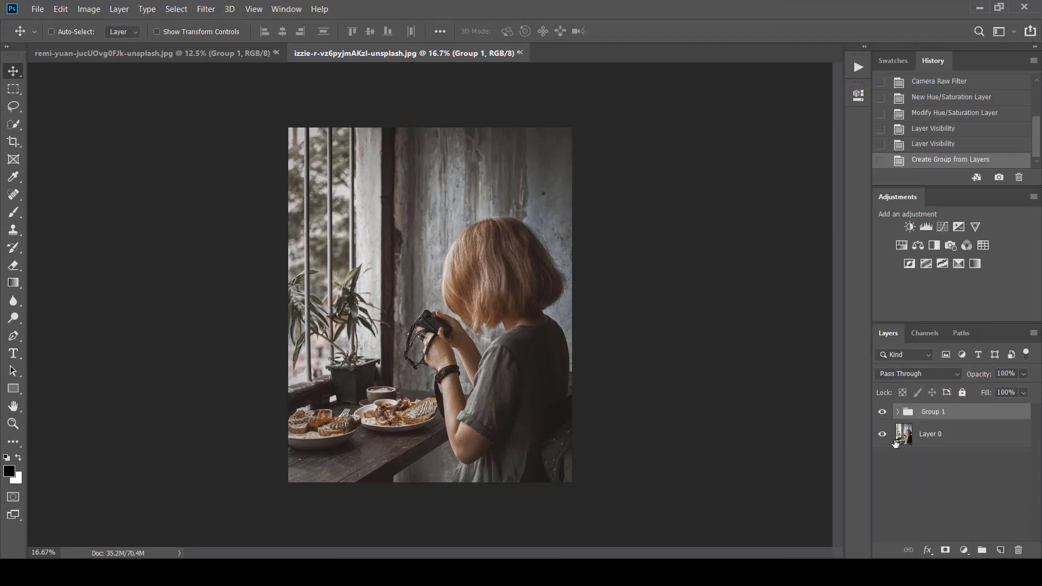
pyautogui.click(883, 412)
pyautogui.click(883, 412)
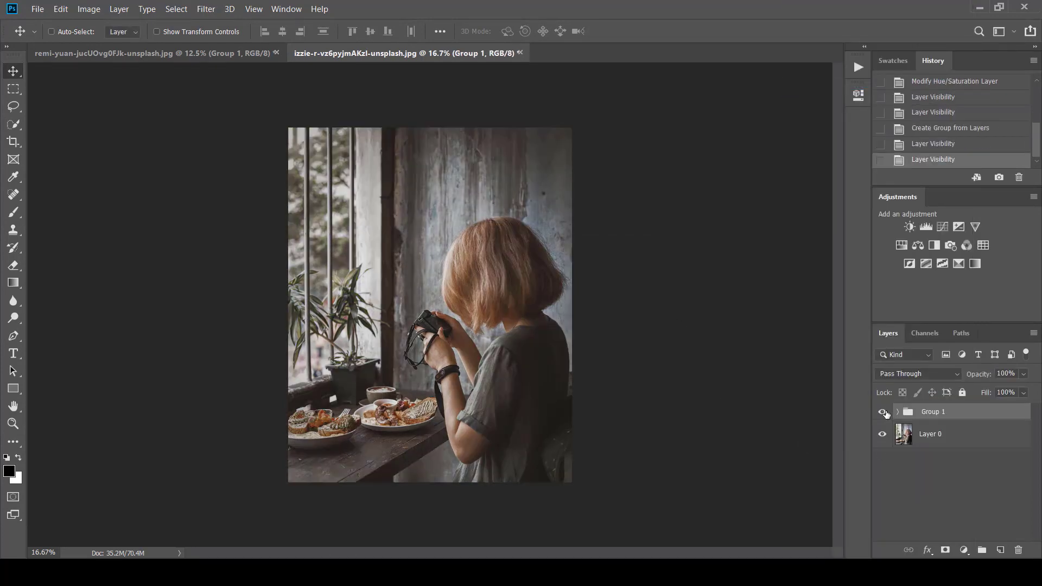